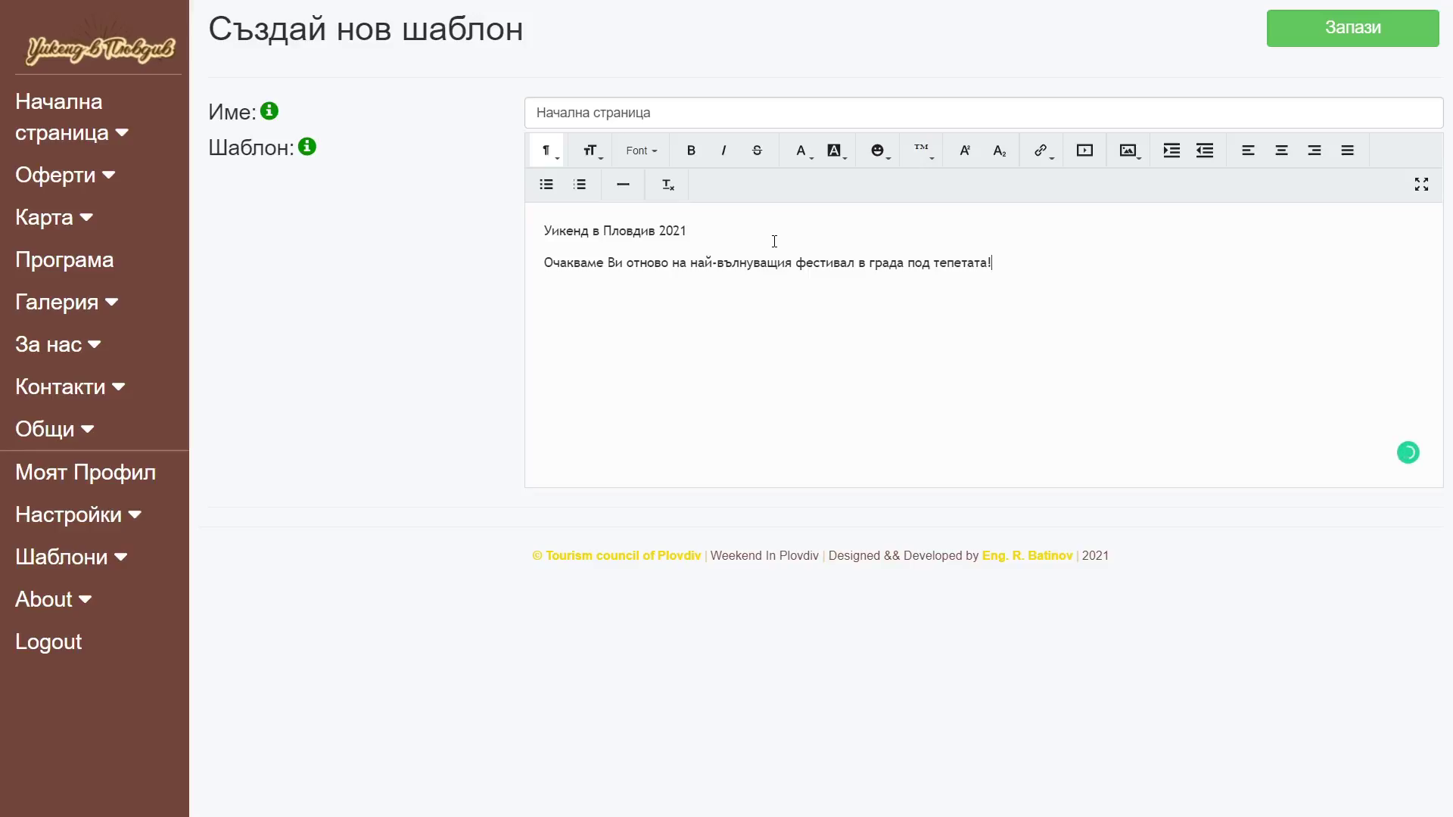
- Add a horizontal line, the text "***Описание на събитието***", another horizontal line, and "Партньори и спонсори" below the welcome sentence
click(623, 186)
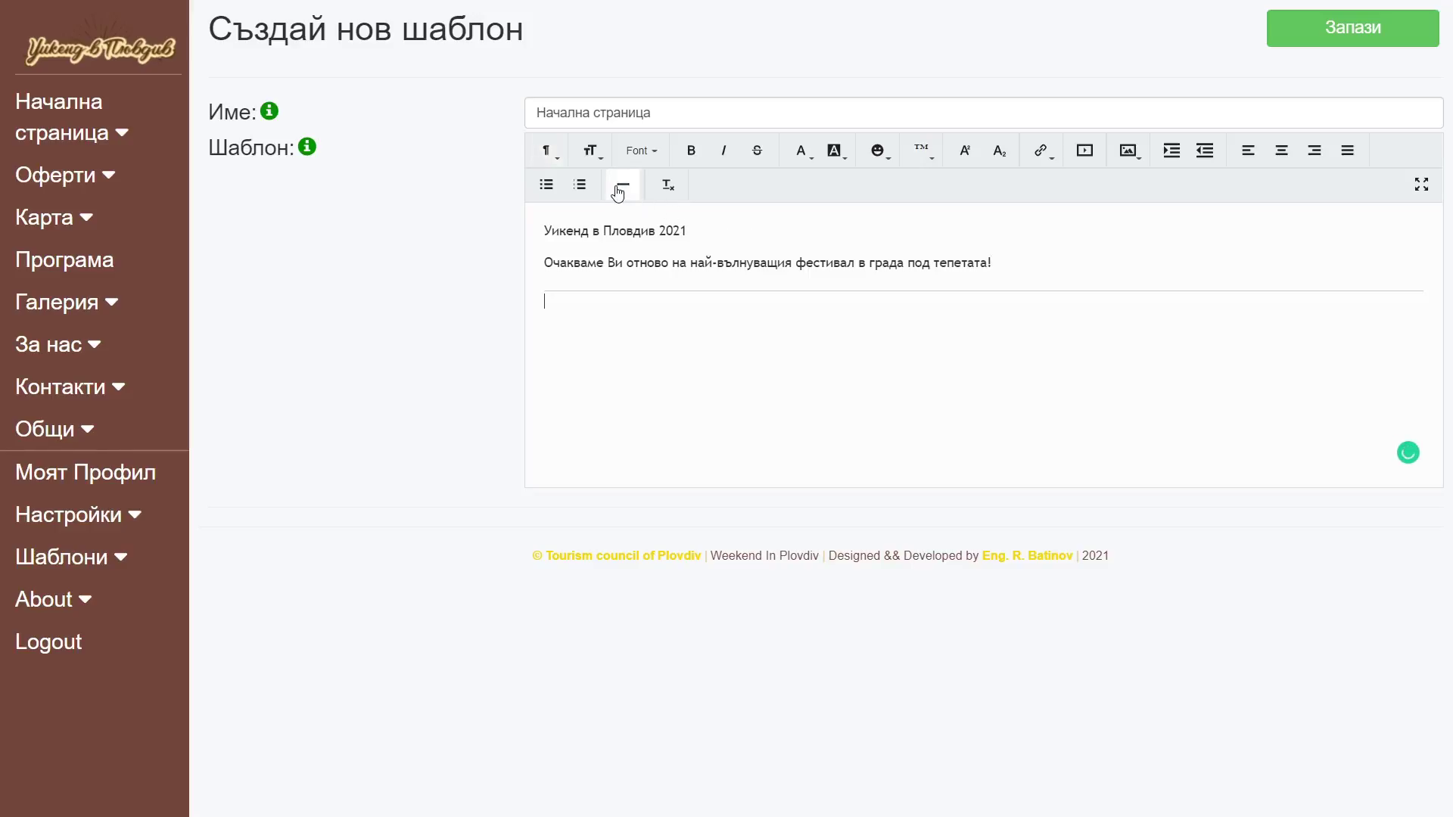
text(Описание на събитието)
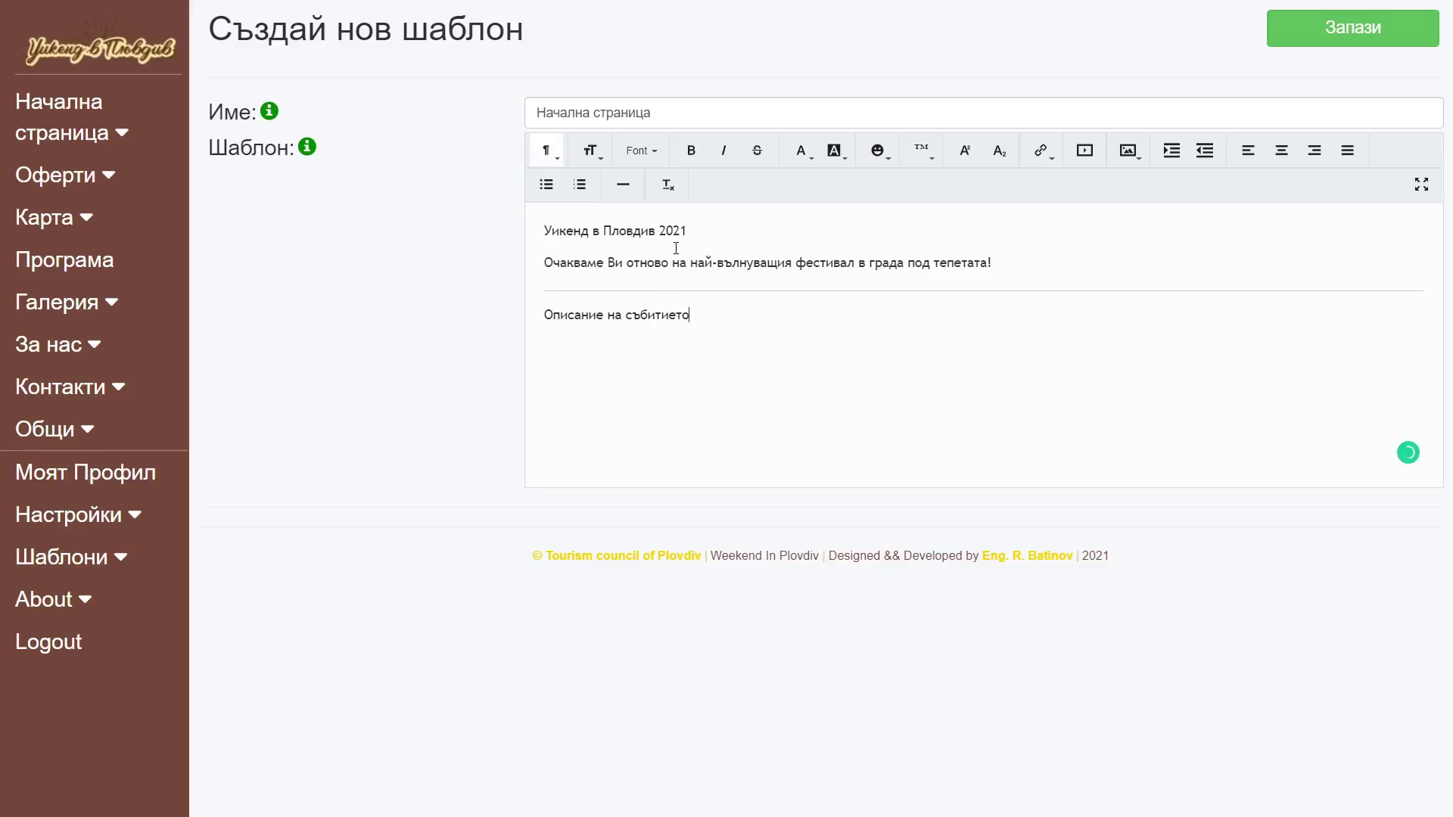
text(***)
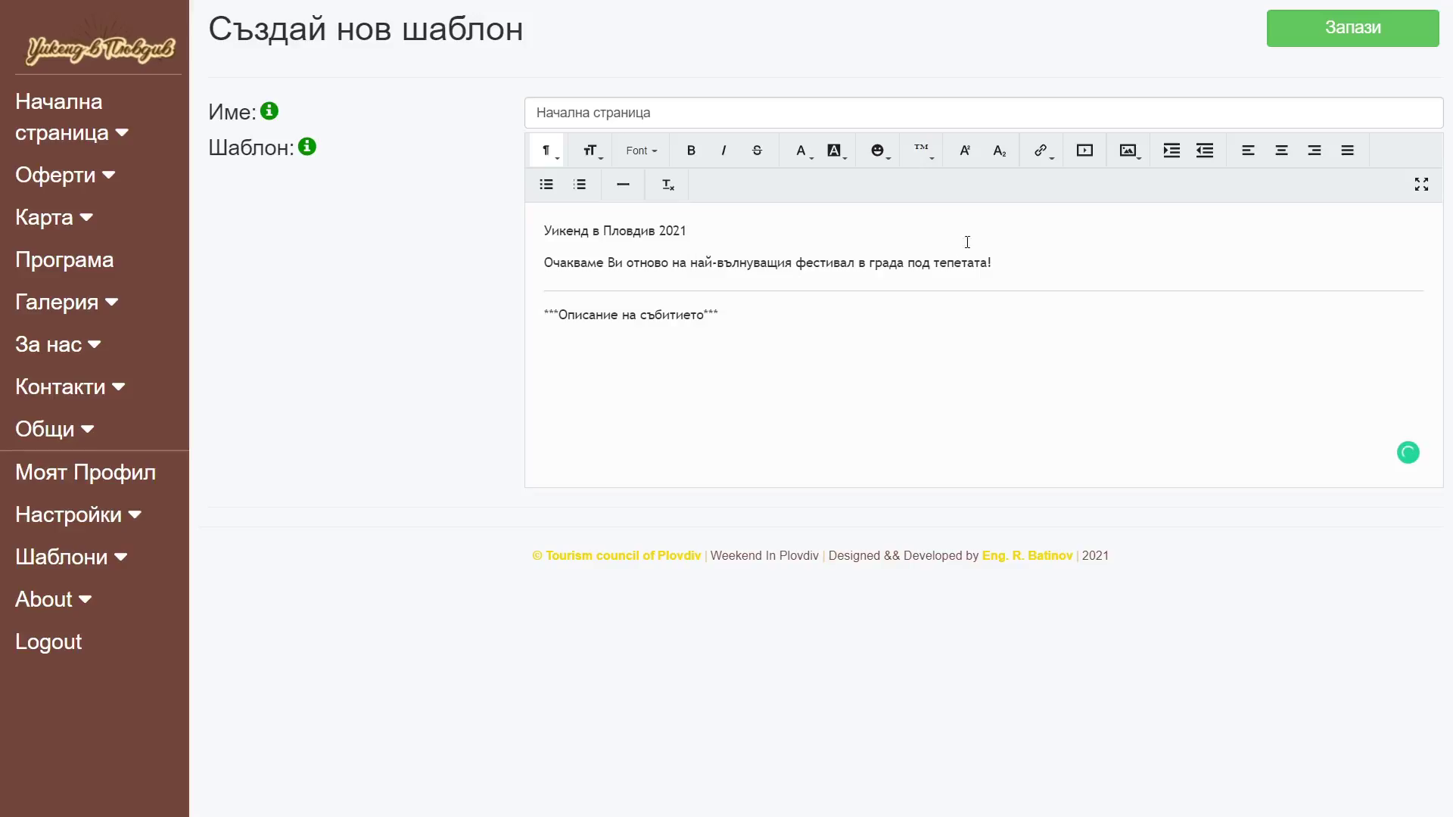
click(631, 193)
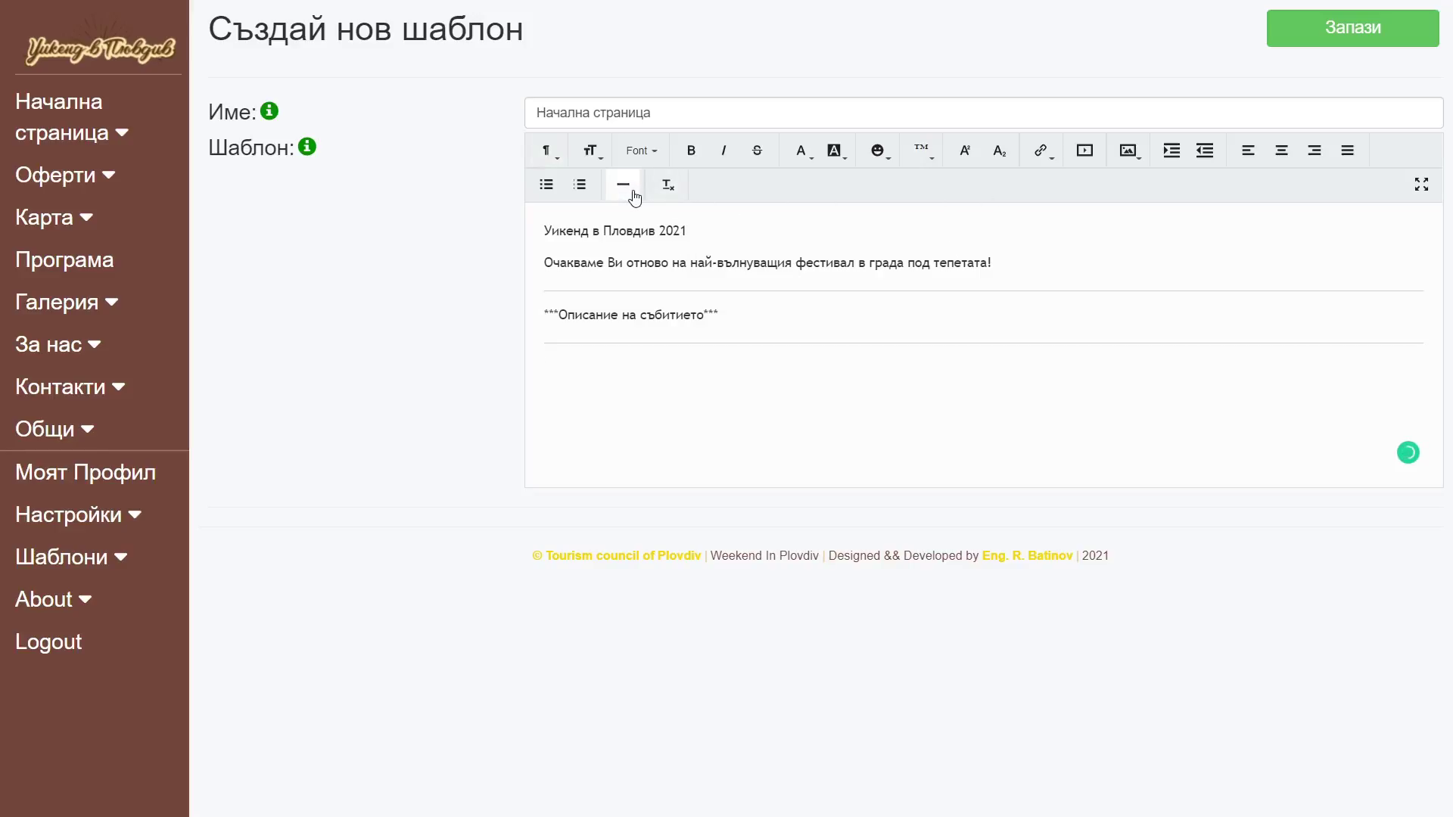
text(Партньори и спонсори)
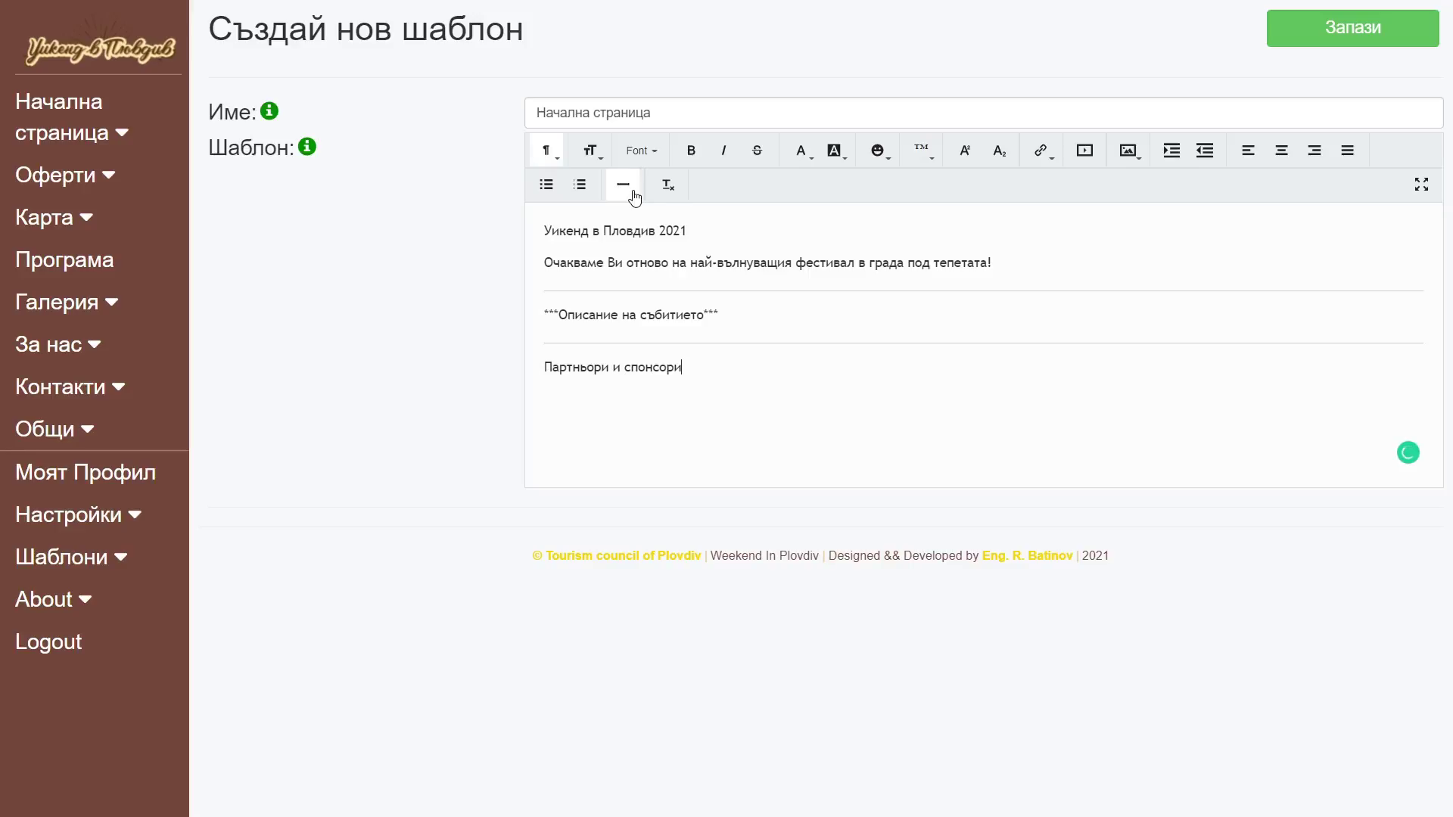
- Center all of the text in the template body
key(ctrl+a)
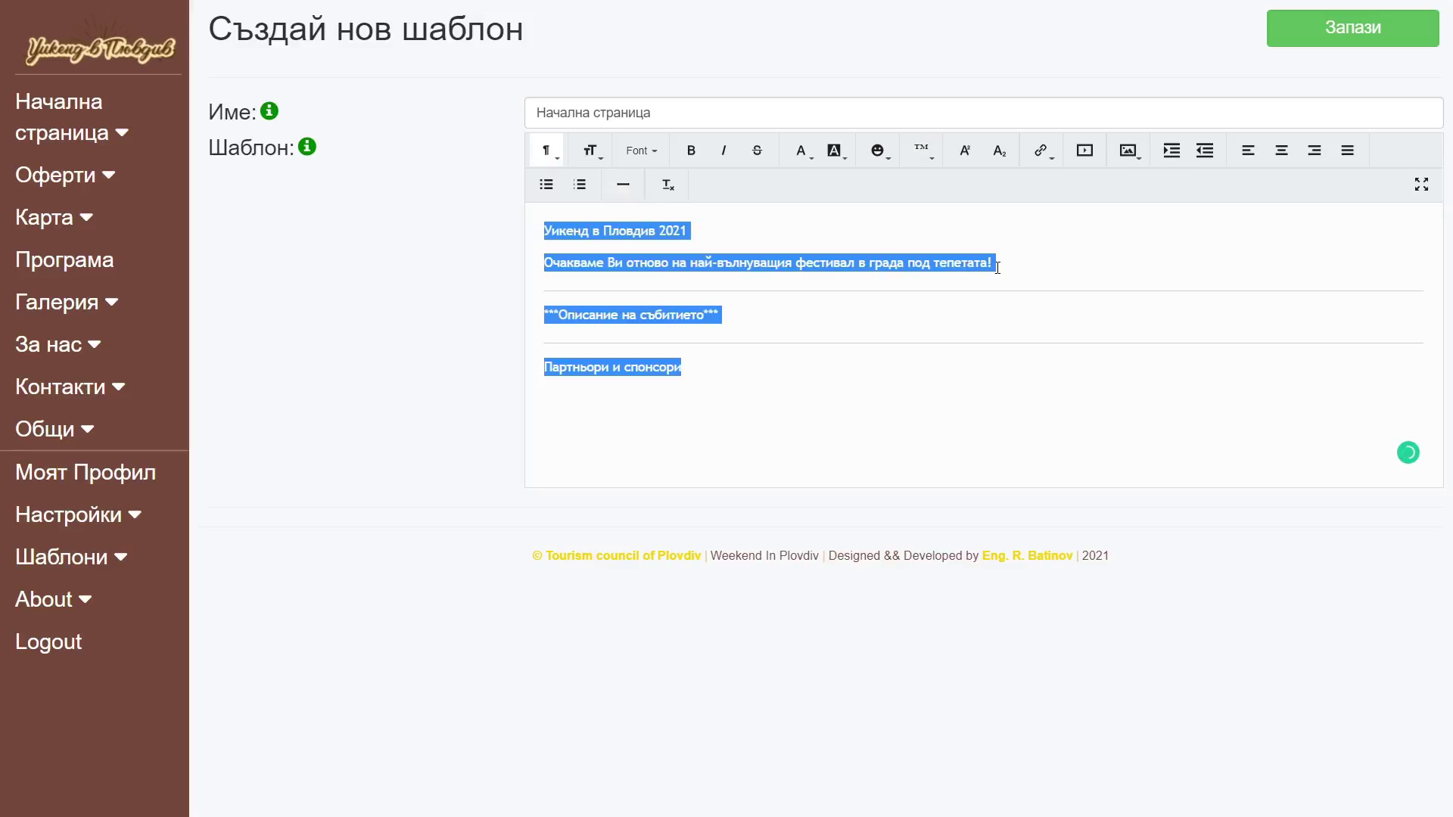
click(1290, 152)
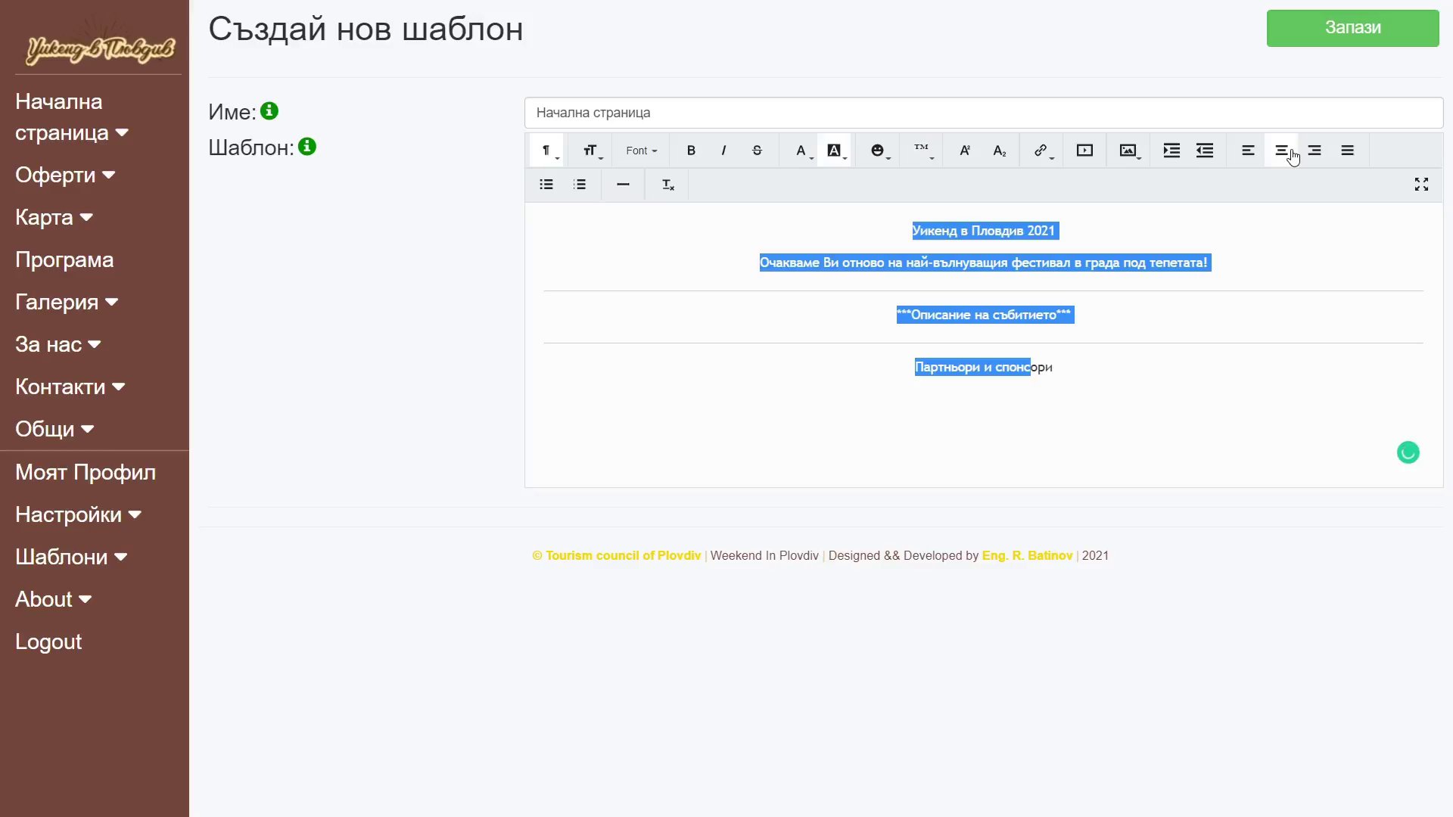
click(1072, 378)
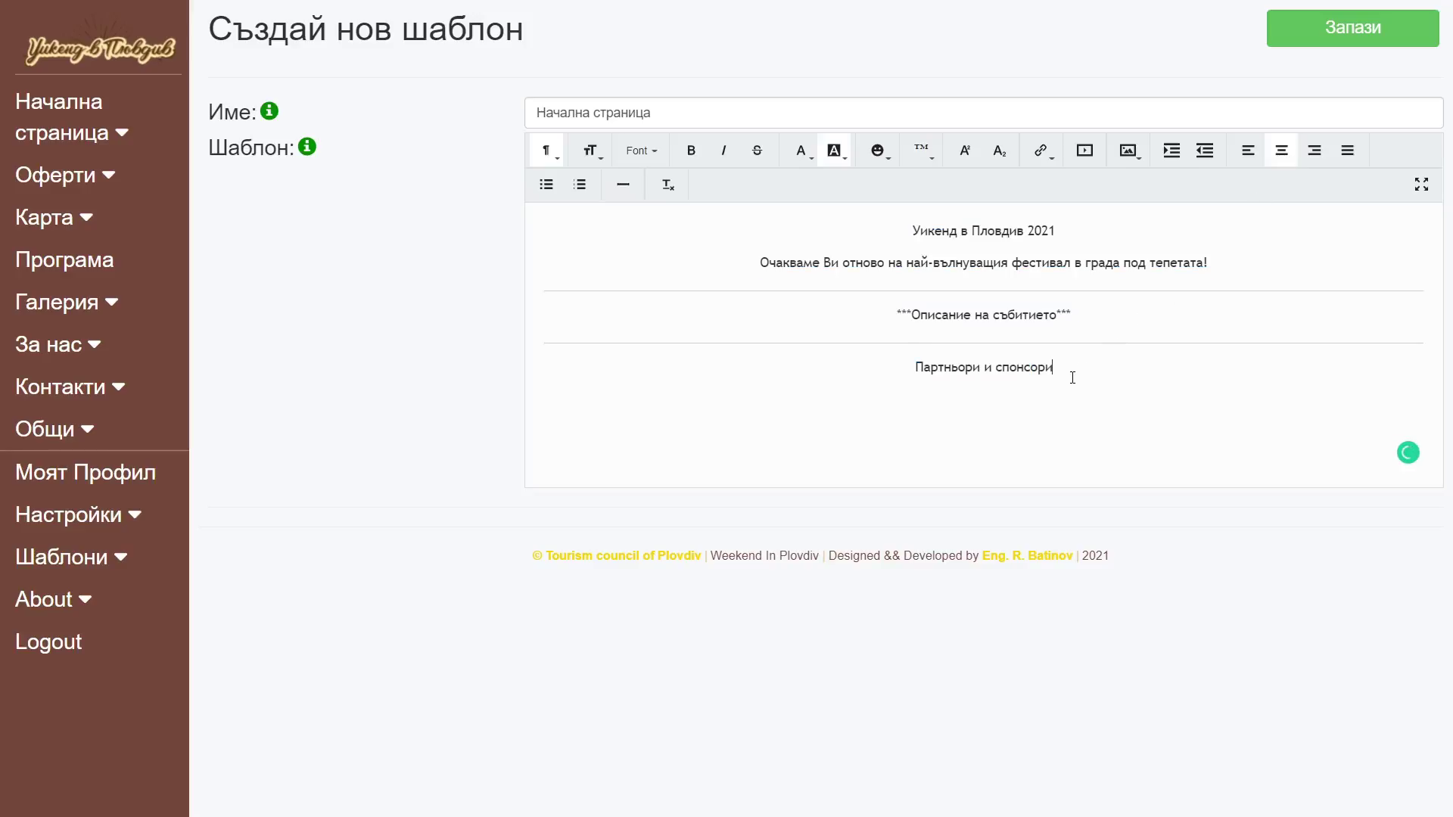
- Change the font of the heading "Уикенд в Пловдив 2021" and set its size to 48px
triple_click(1102, 227)
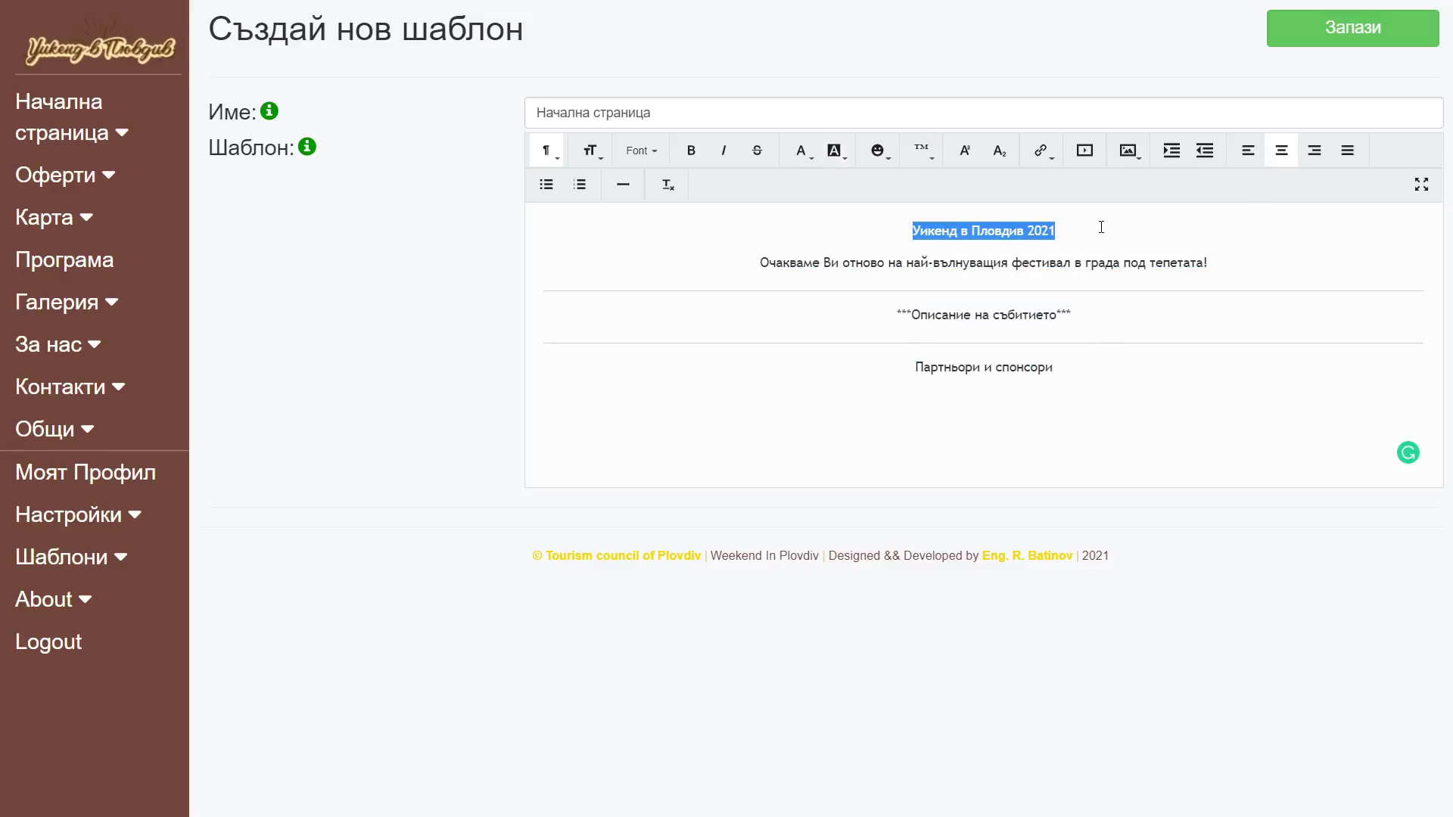
click(641, 151)
click(661, 273)
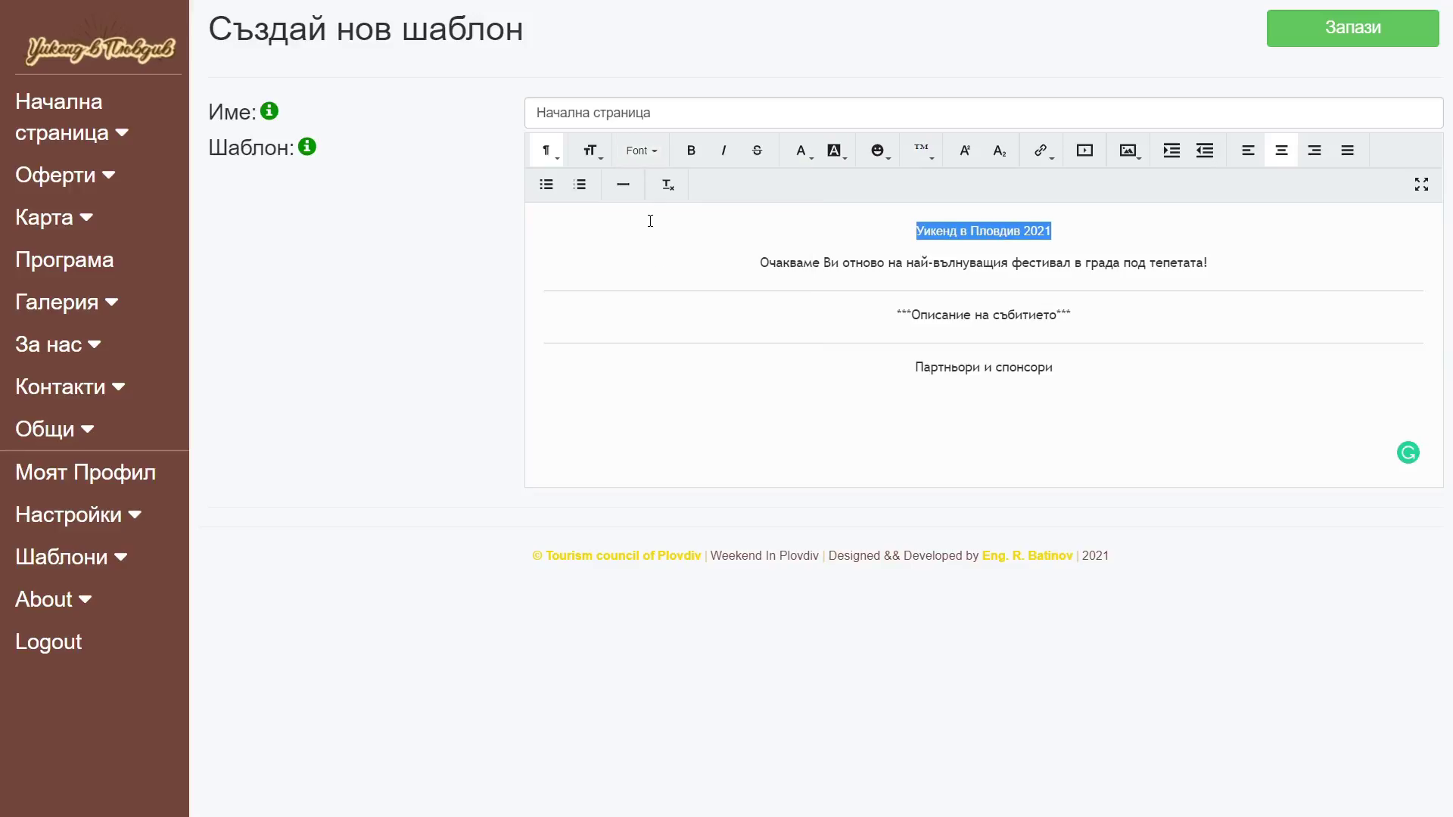
click(641, 151)
click(637, 252)
click(596, 151)
click(640, 358)
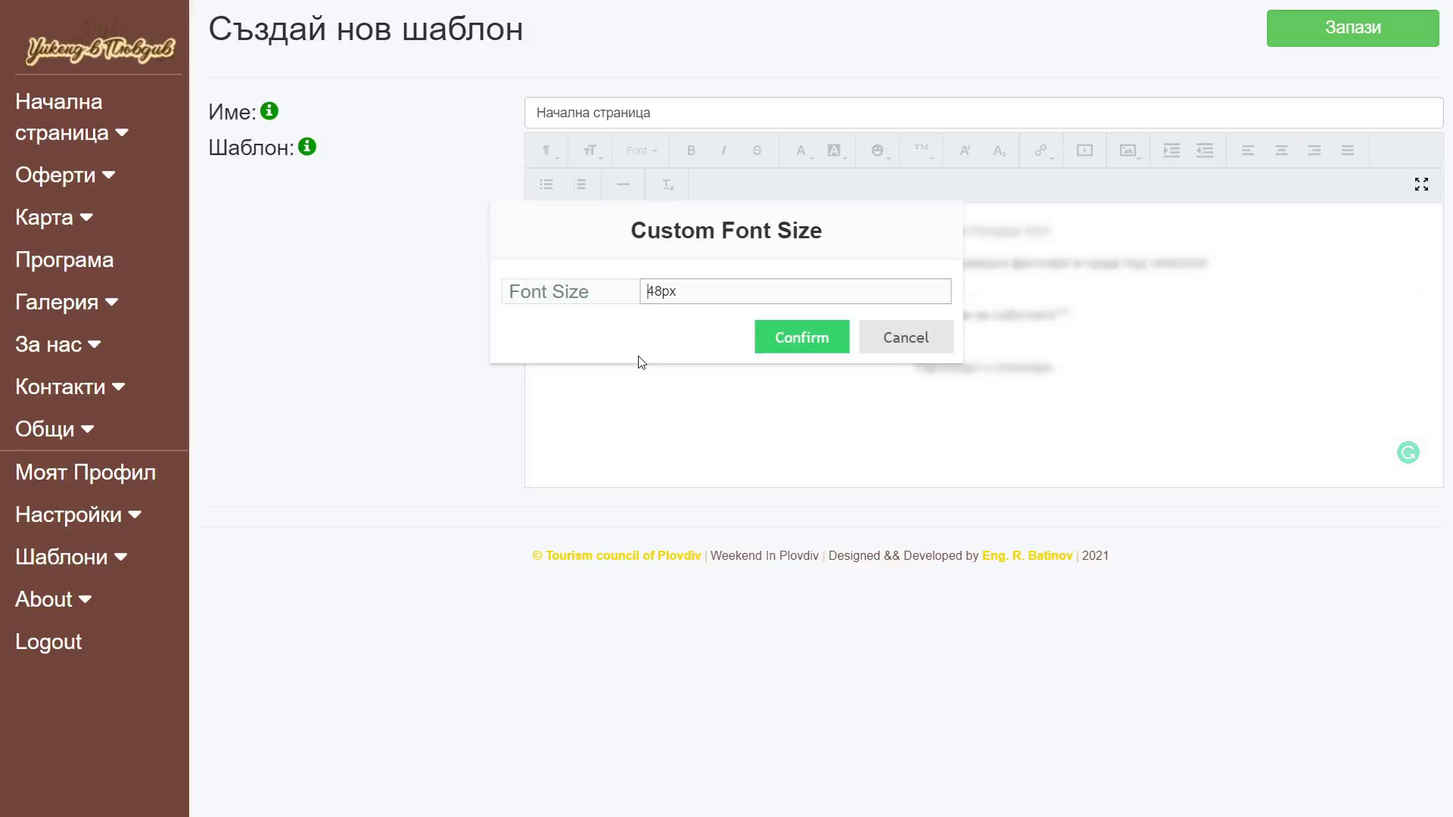
click(787, 337)
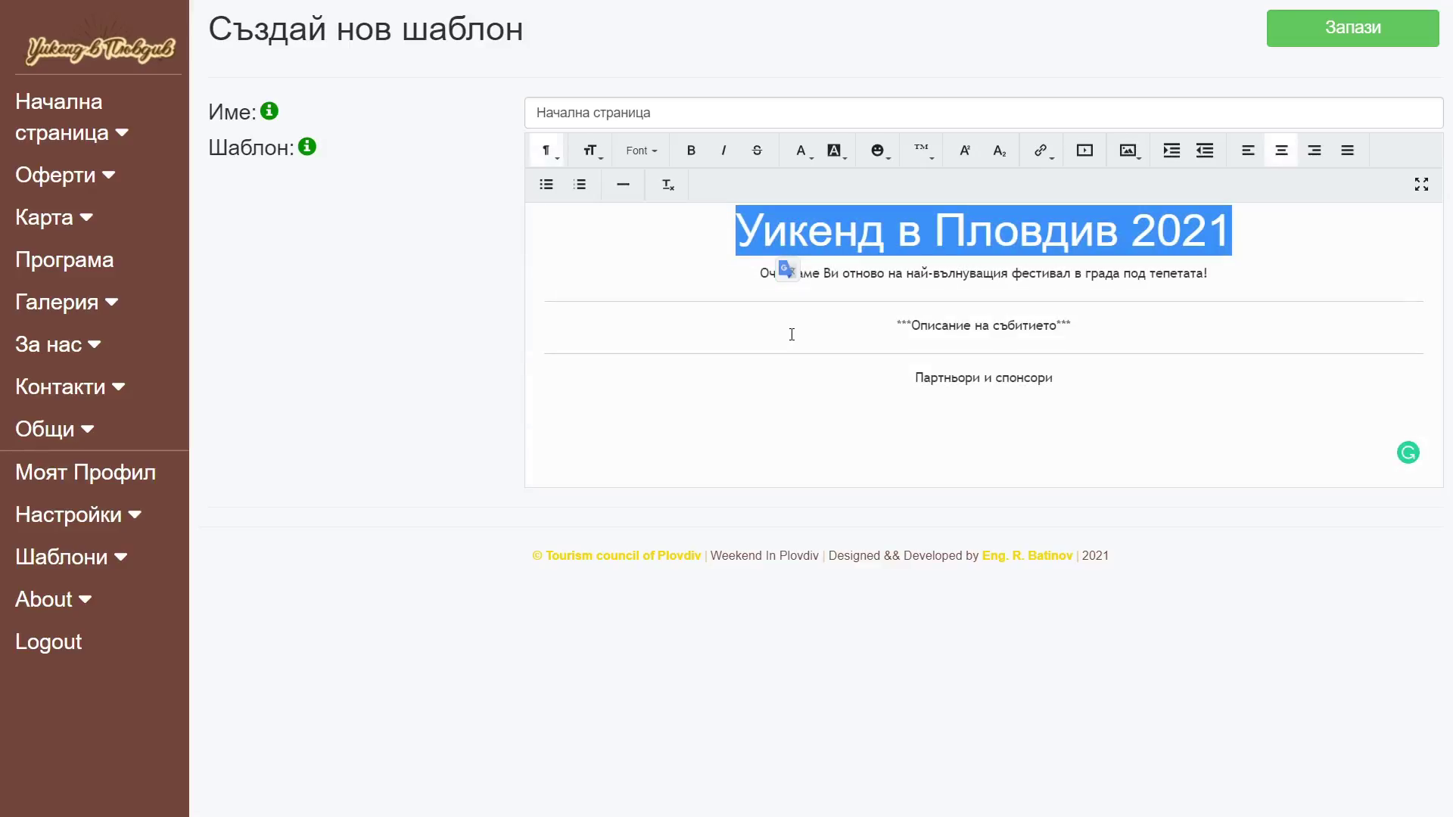
- Insert a green check mark emoji at both ends of the welcome sentence and save the template
click(1227, 268)
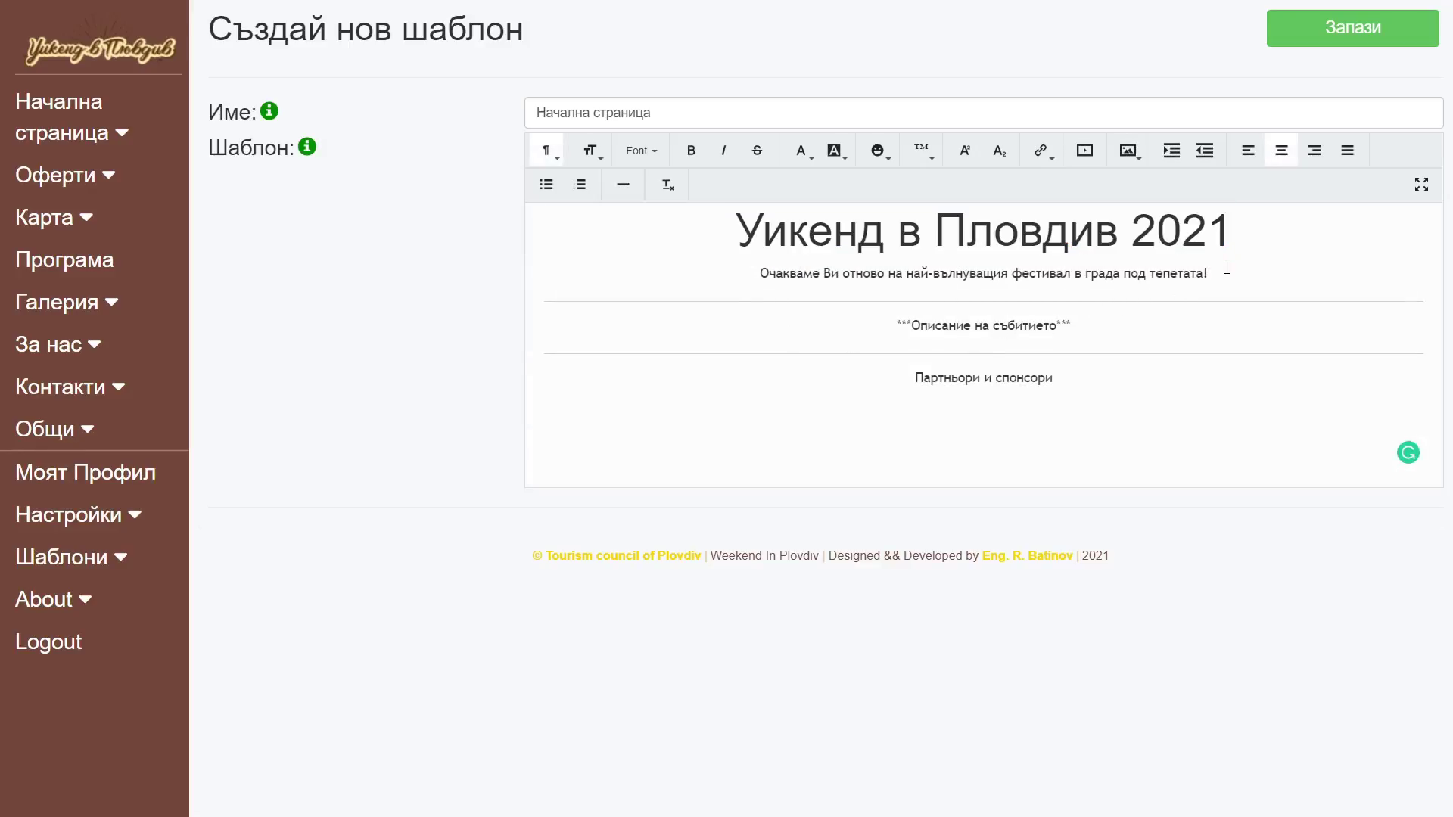
click(886, 161)
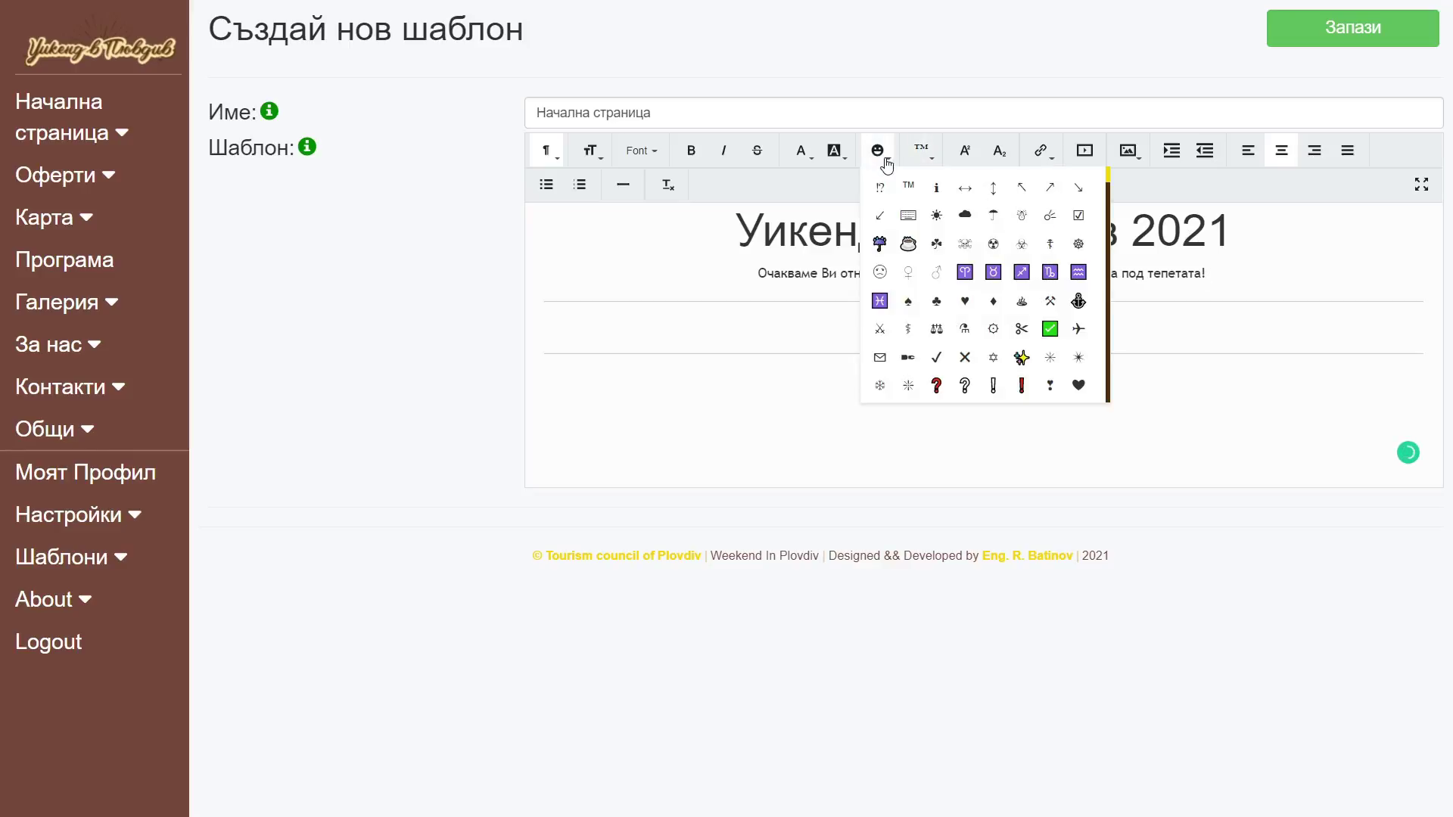
click(1050, 330)
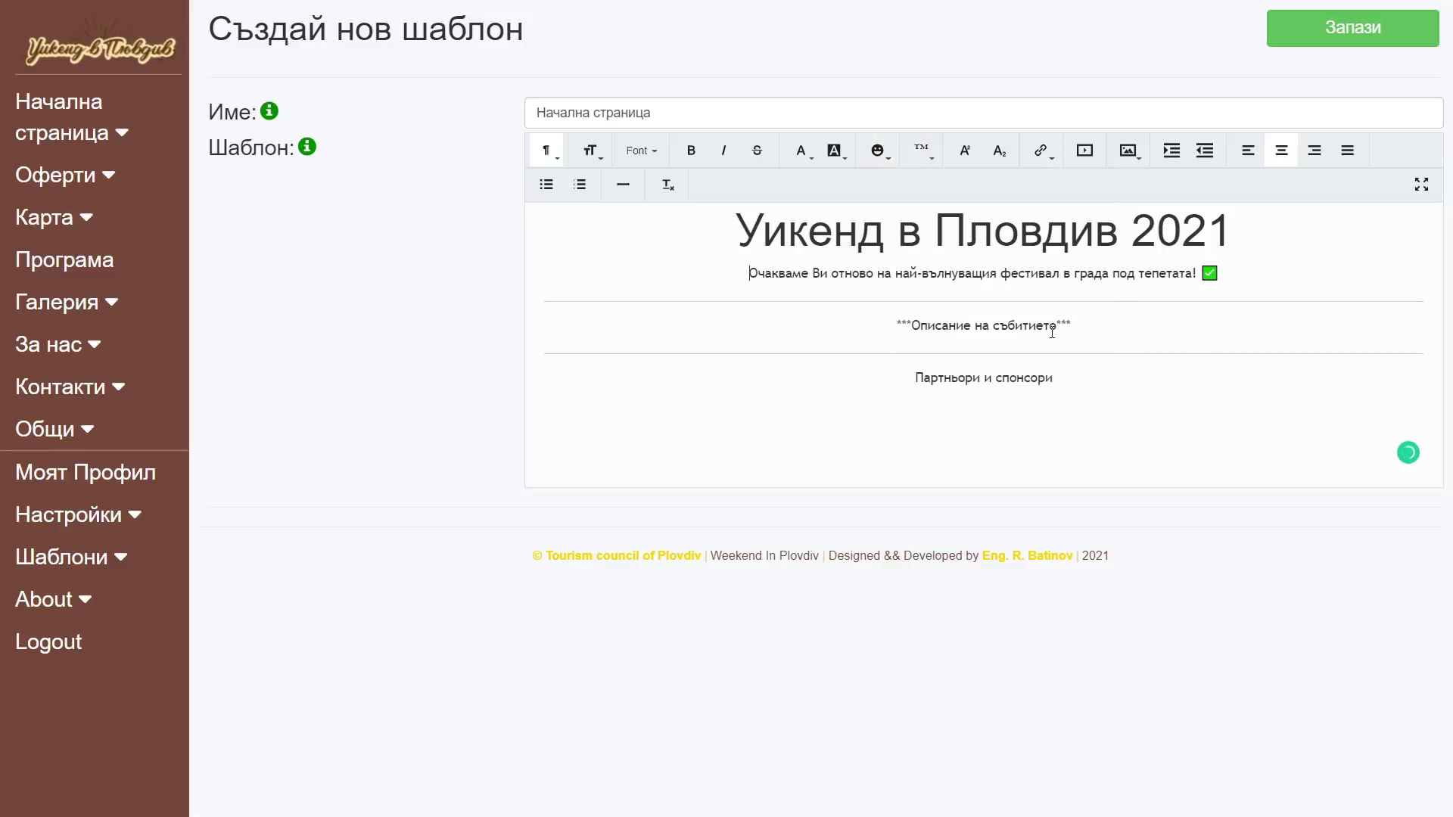
click(878, 150)
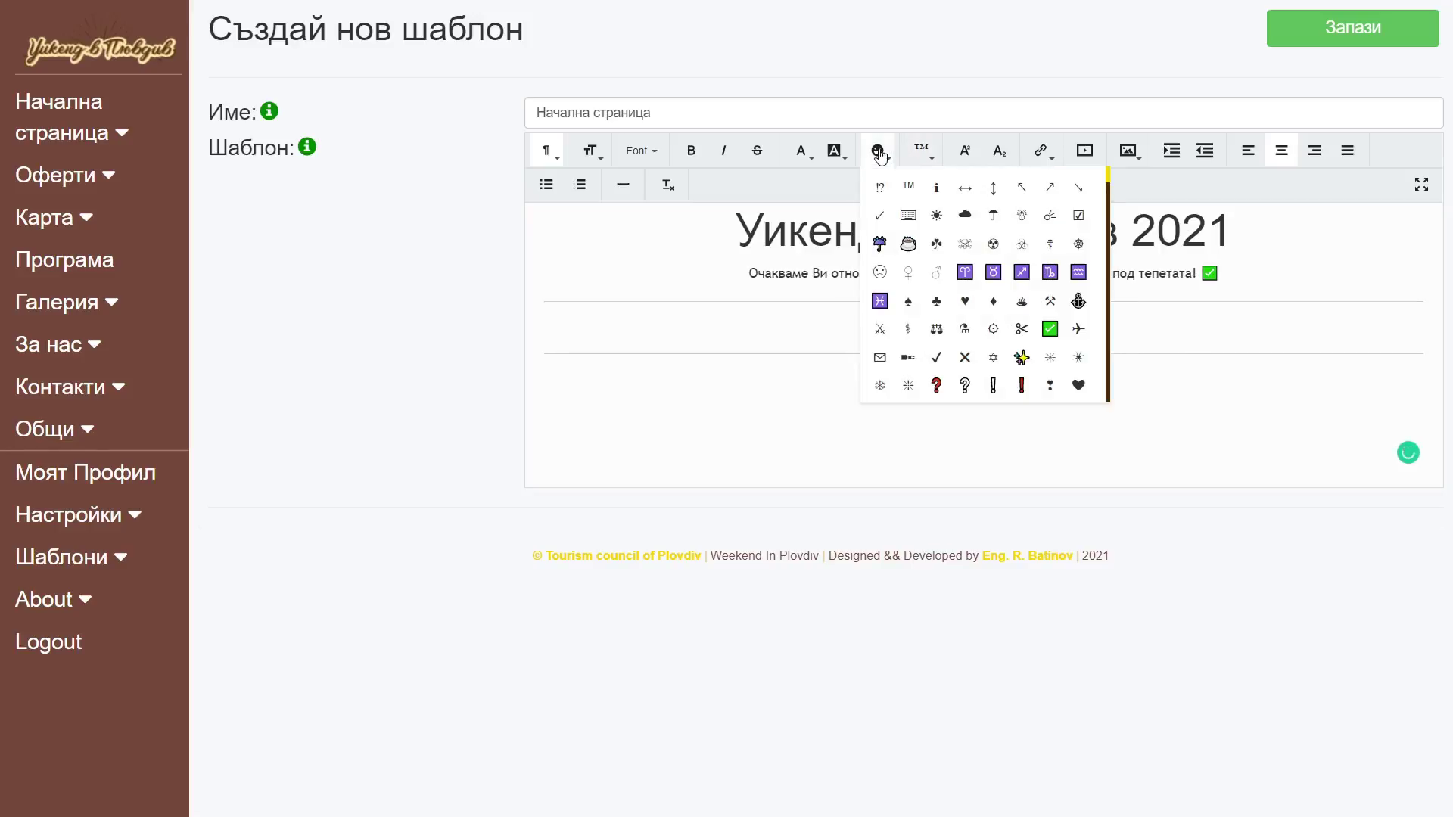
click(1055, 331)
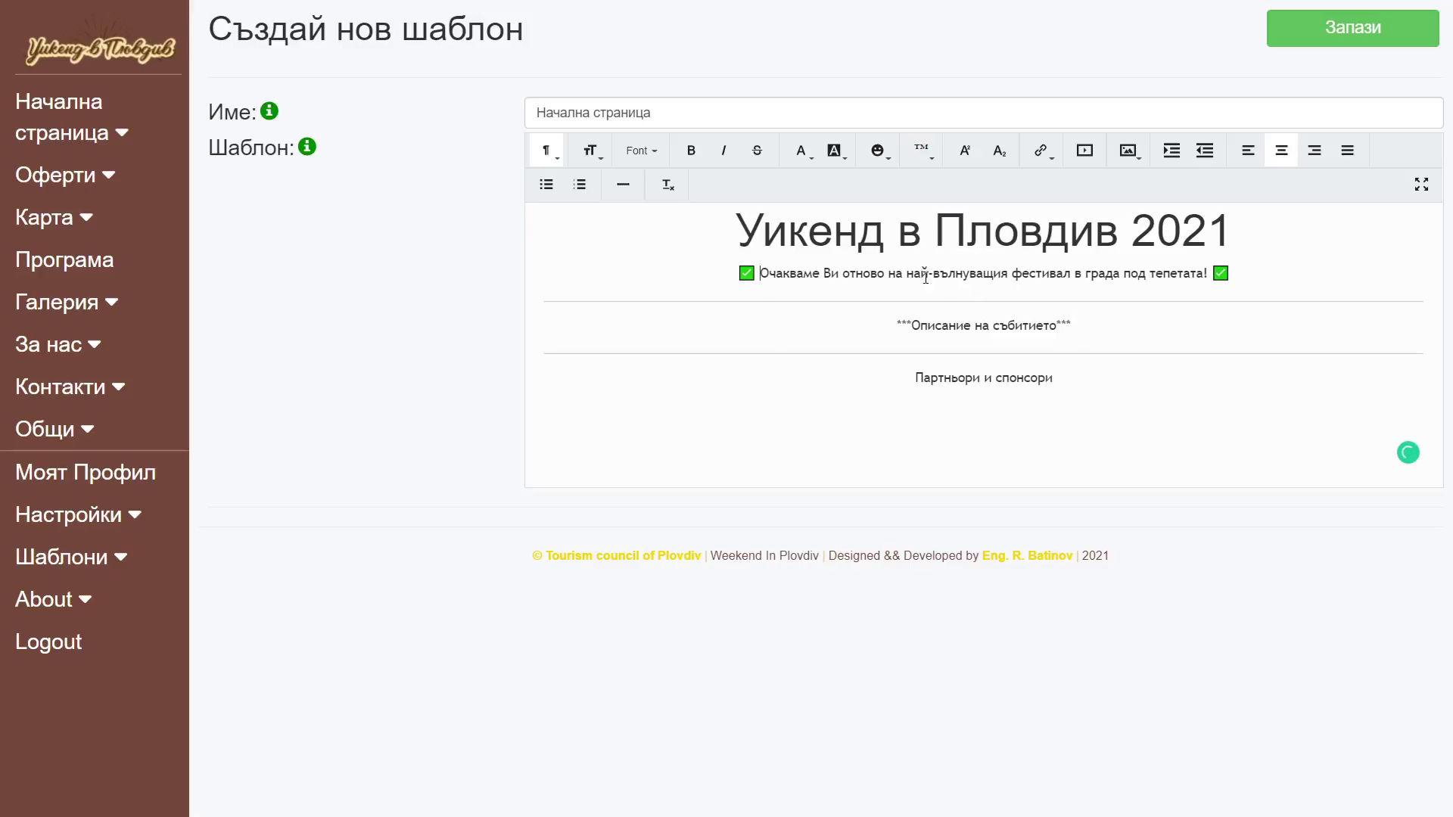
click(1313, 42)
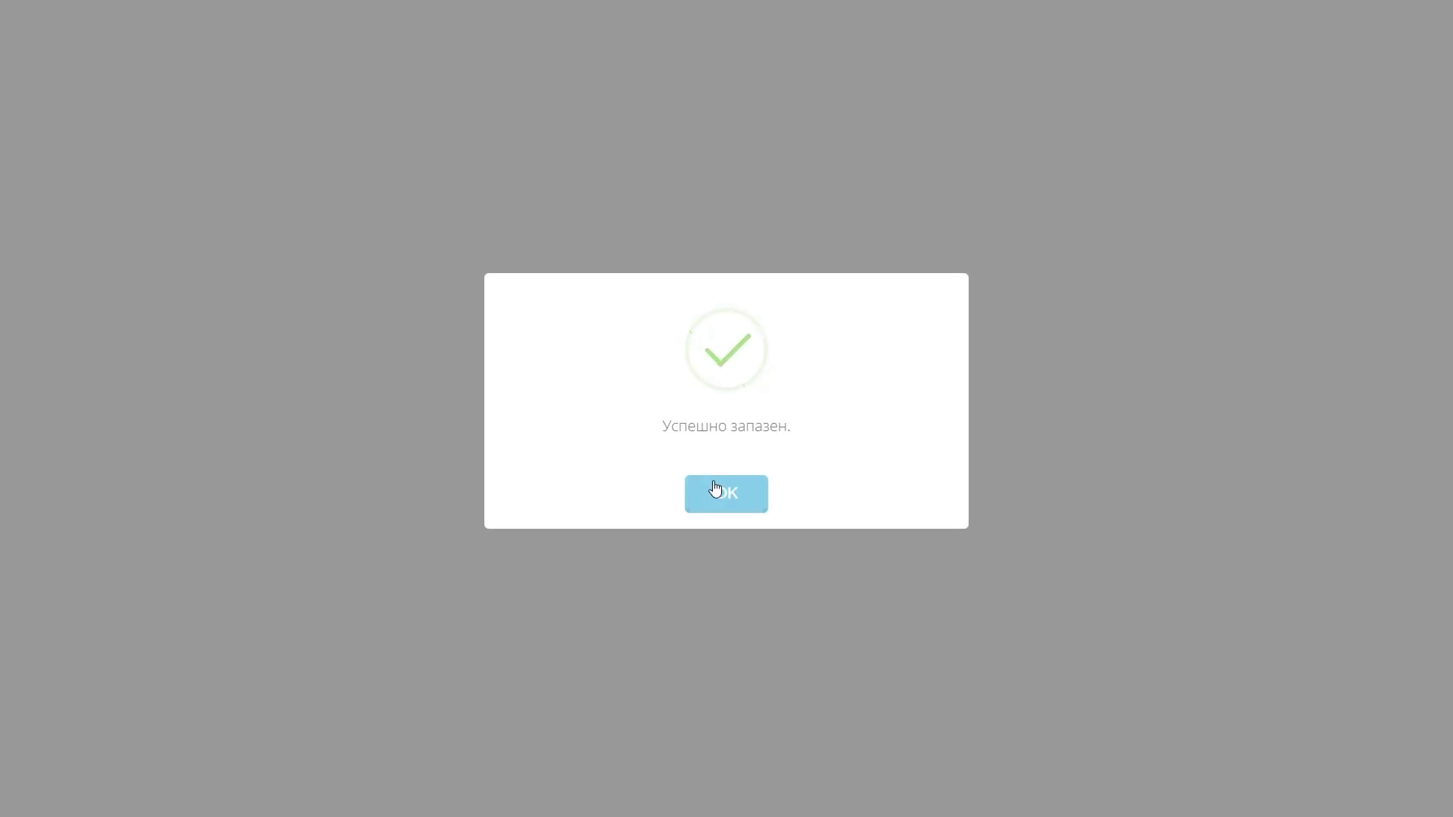
click(716, 490)
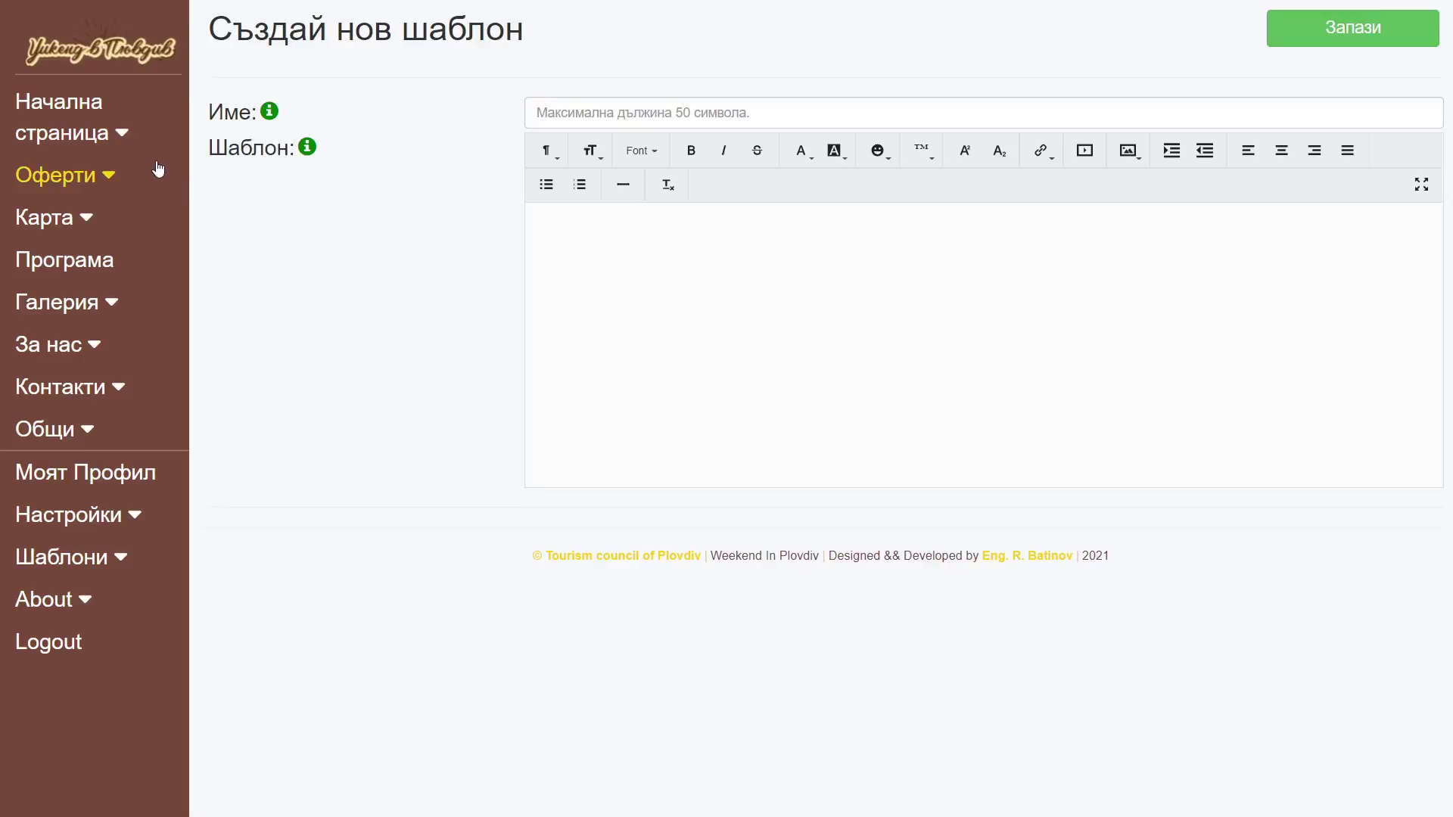
- Open the home page text for editing and load the "Начална страница" template into its content
click(116, 133)
click(81, 188)
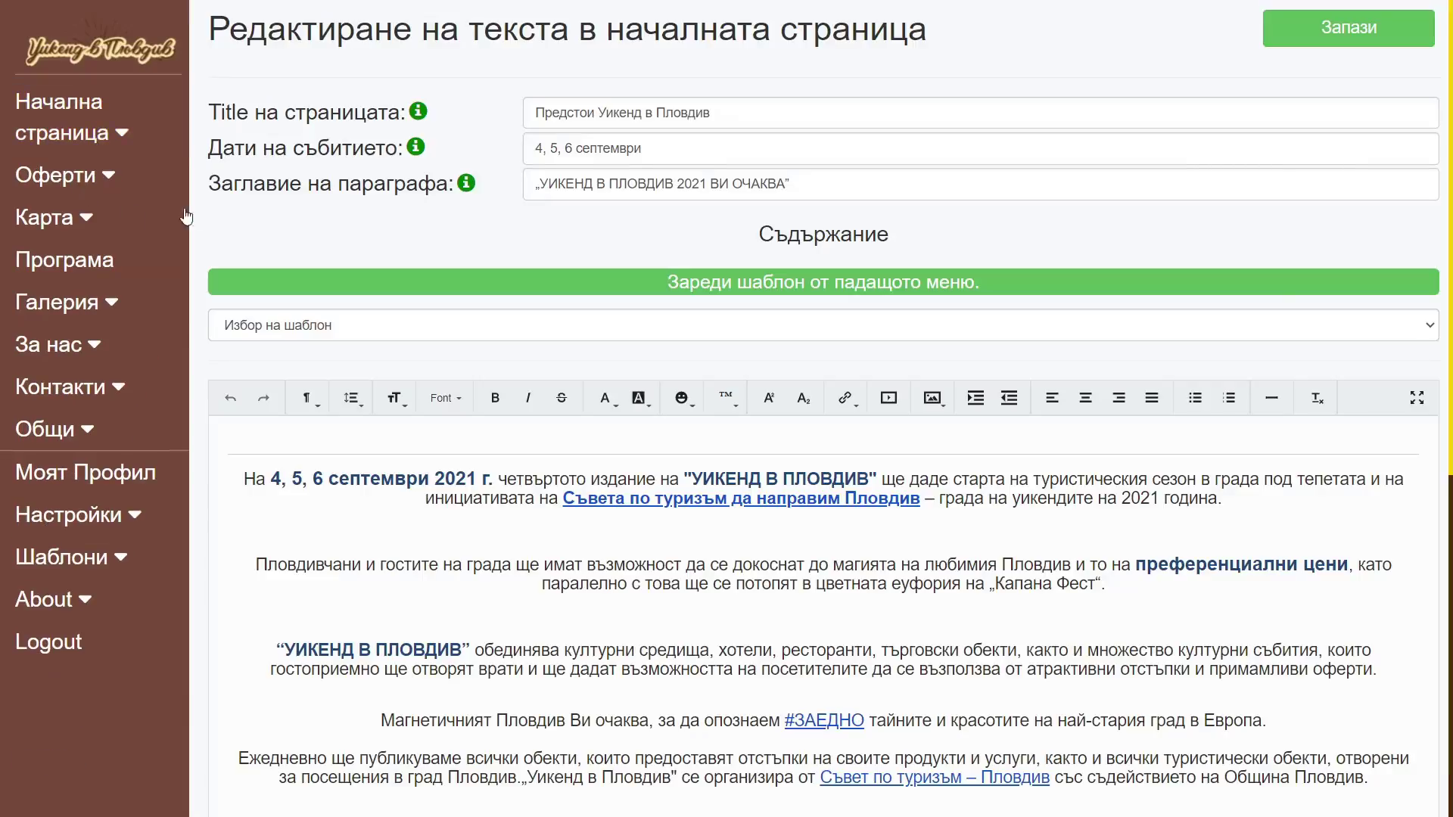
click(343, 336)
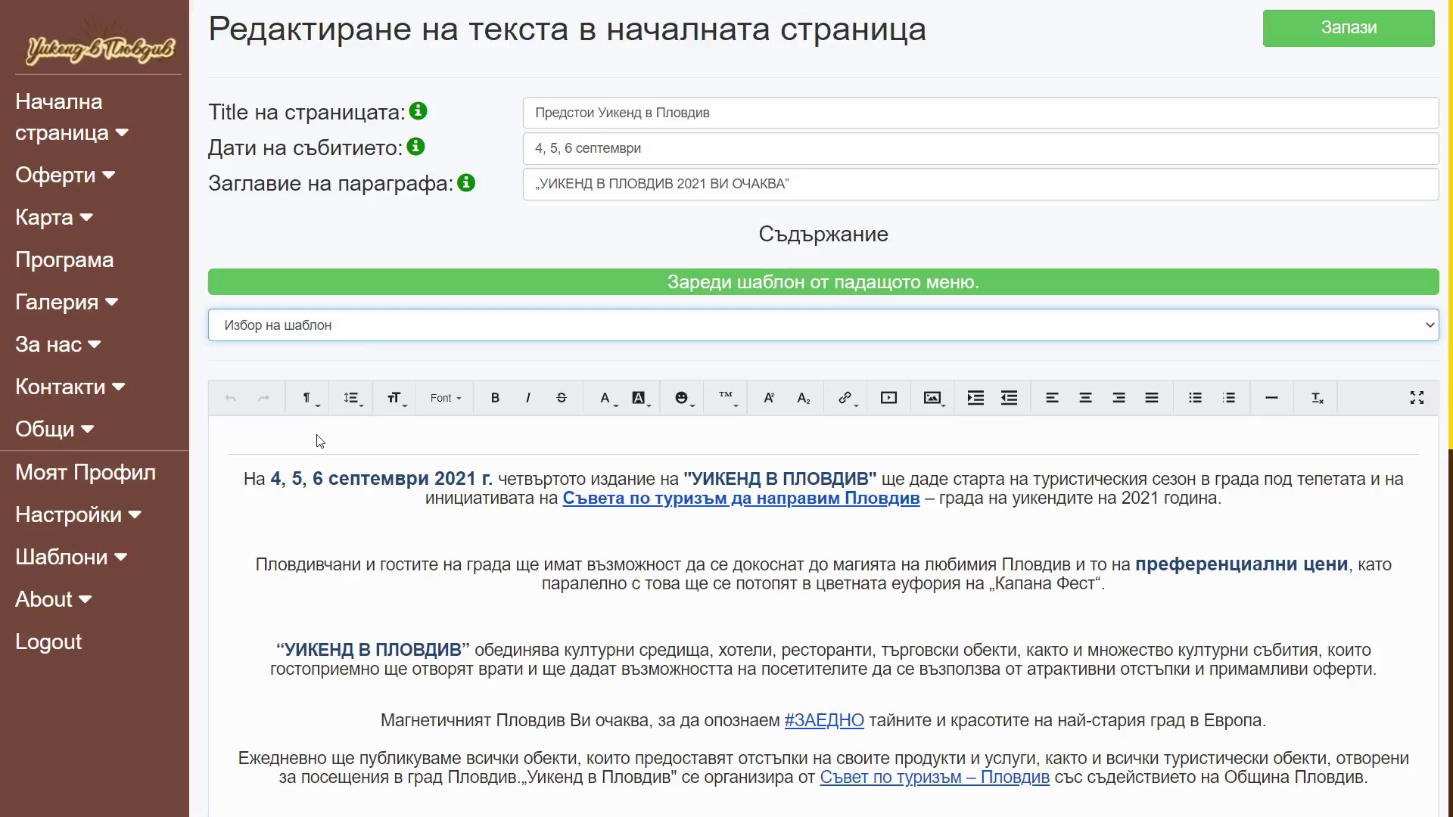
key(Down)
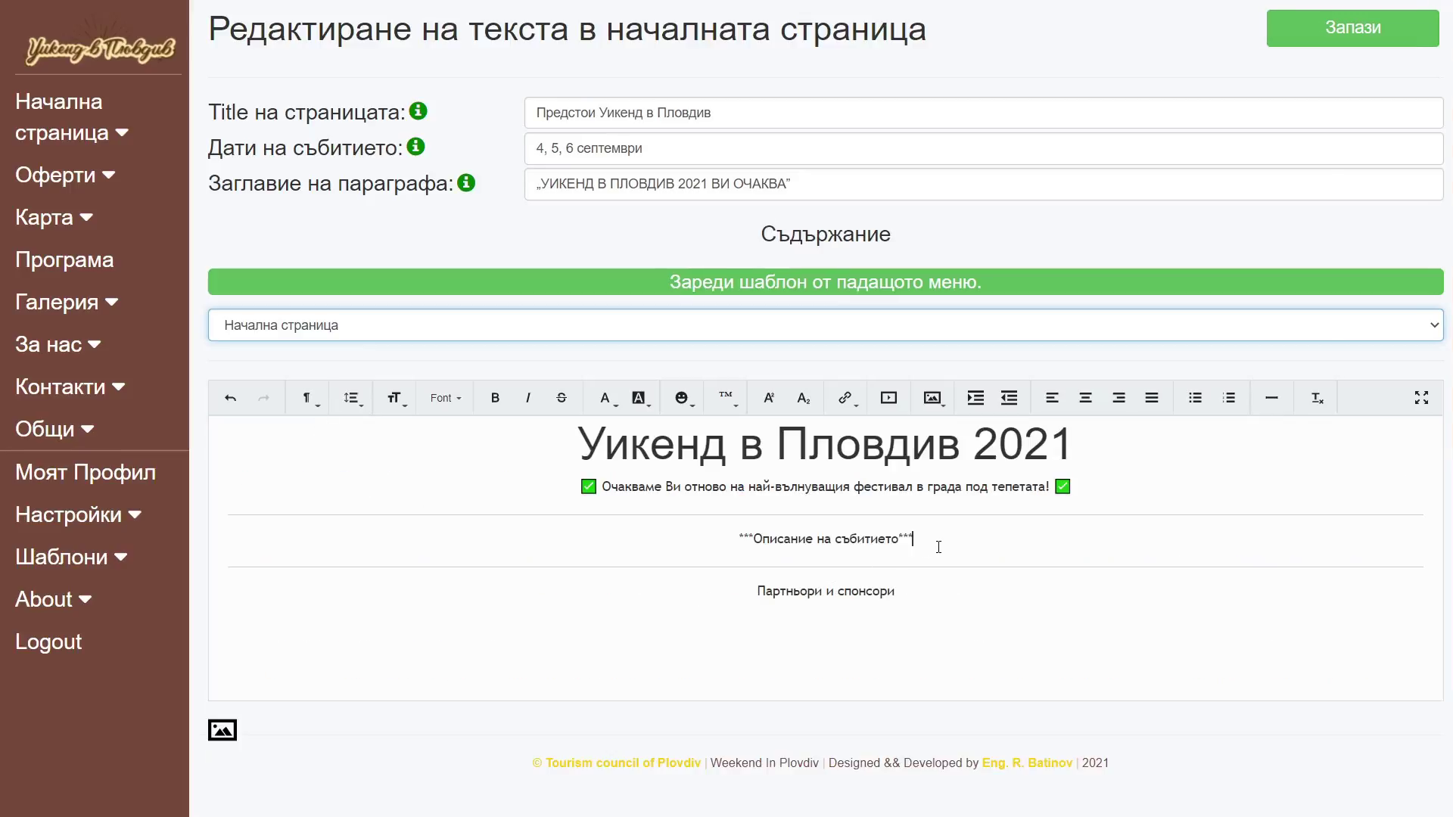
- Add the line "Тук може да напишете текст, да вмъкнете картинка, или всичко останало, което позволява редакторът." below the event description heading
click(939, 548)
key(Return)
text(Тук може да напишете текст, да вмъкнете картинка, или )
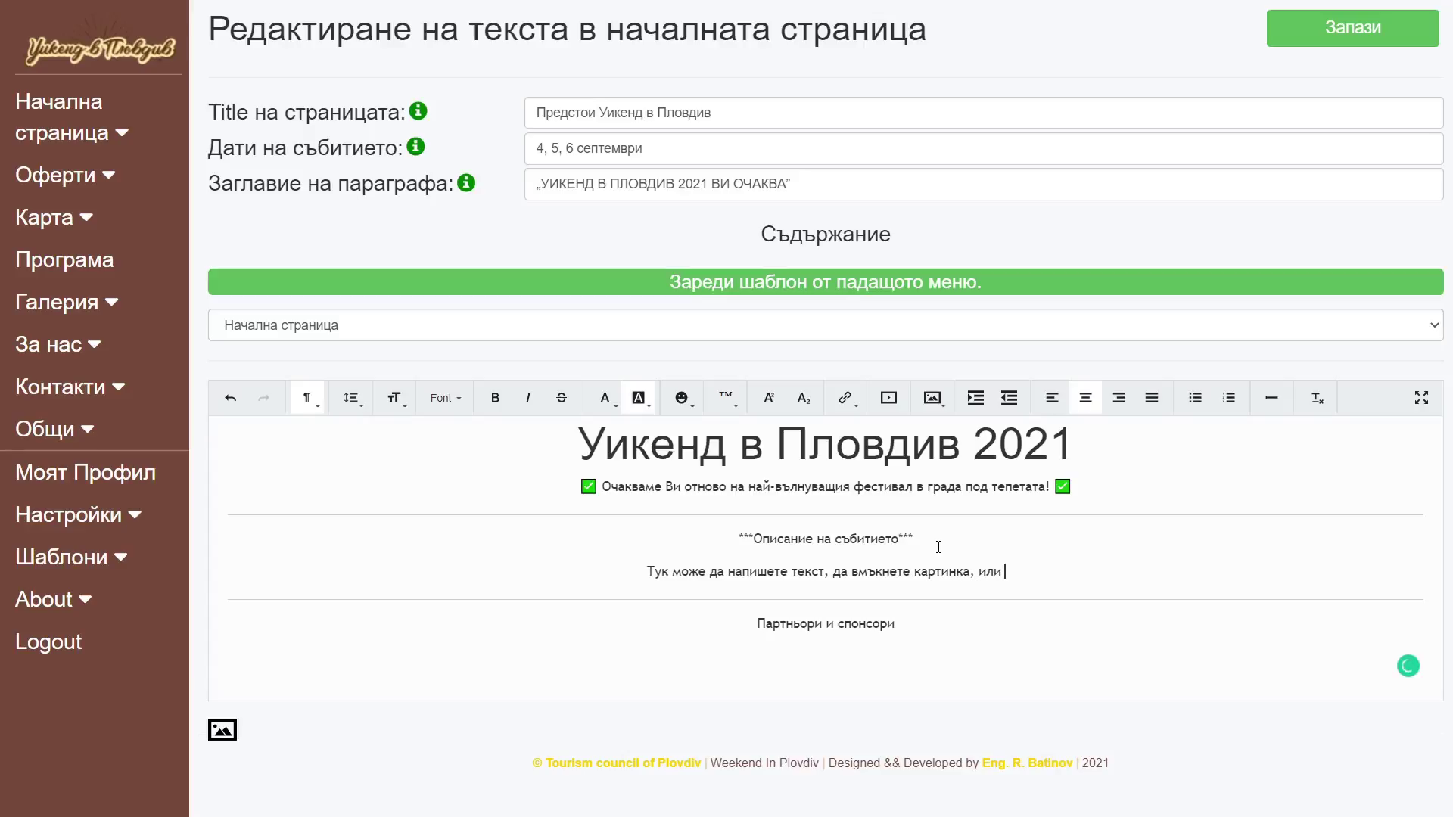
text(всичко останал)
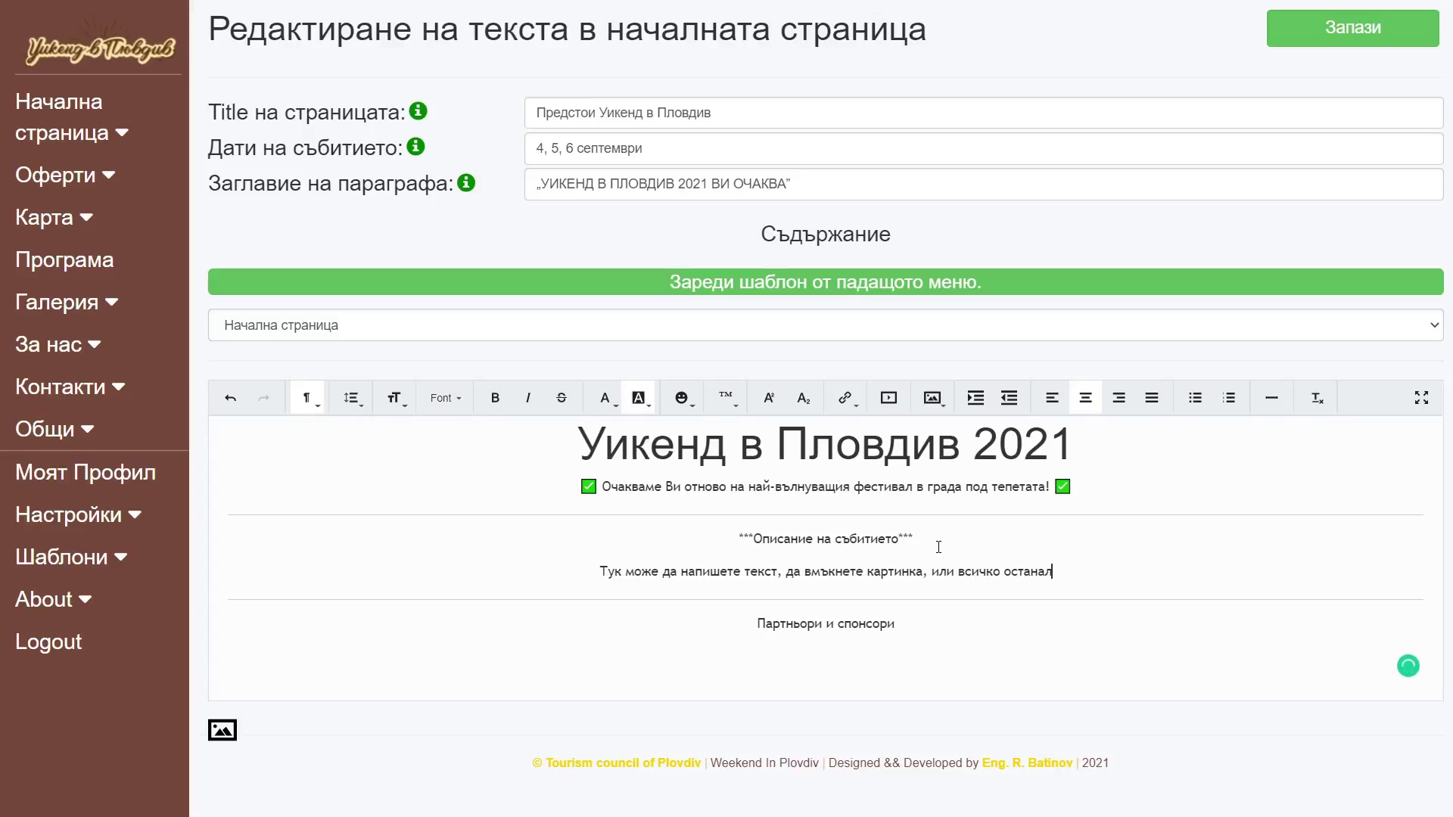
text(о, кото позво)
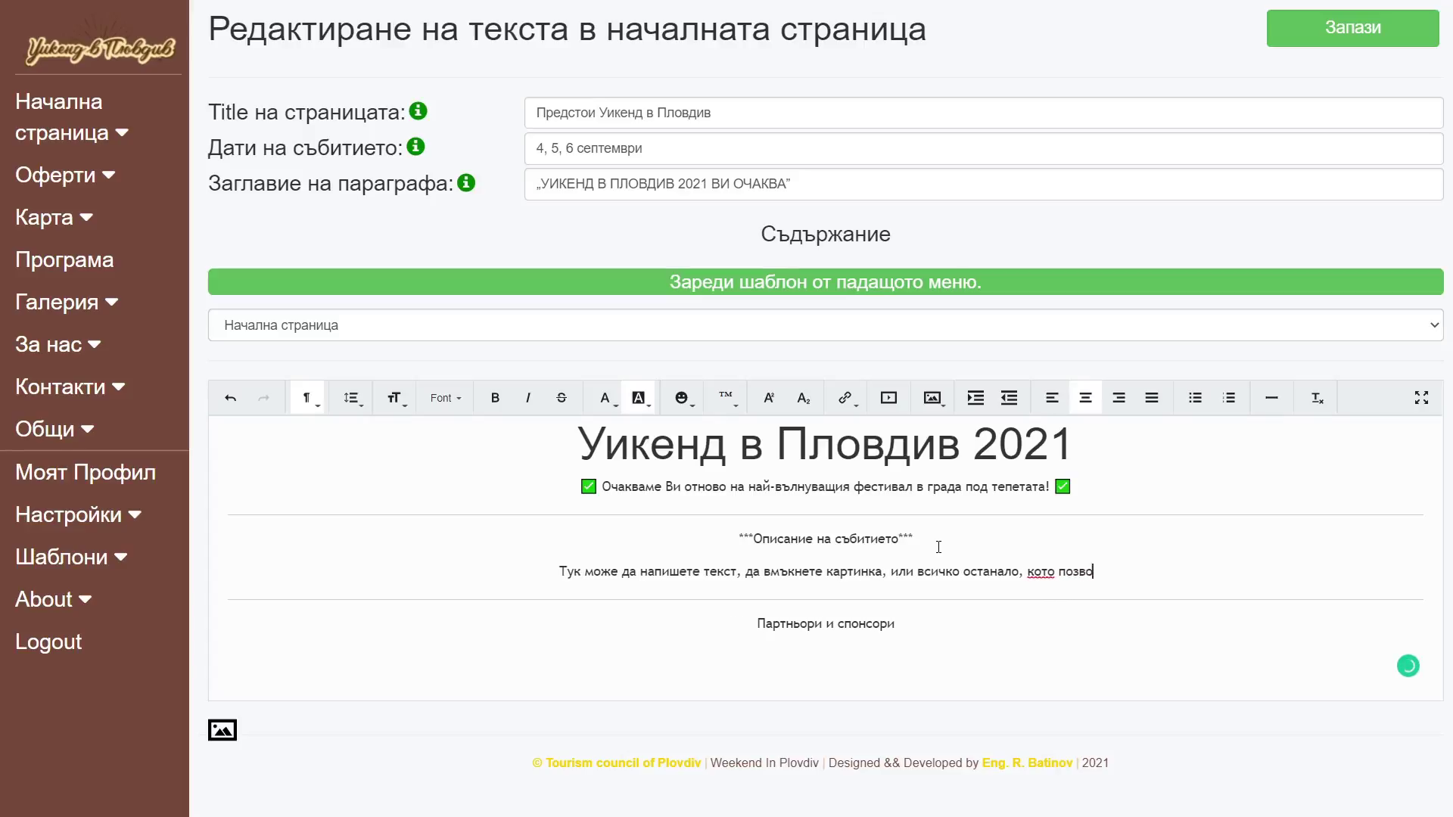
text(лява редакторът.)
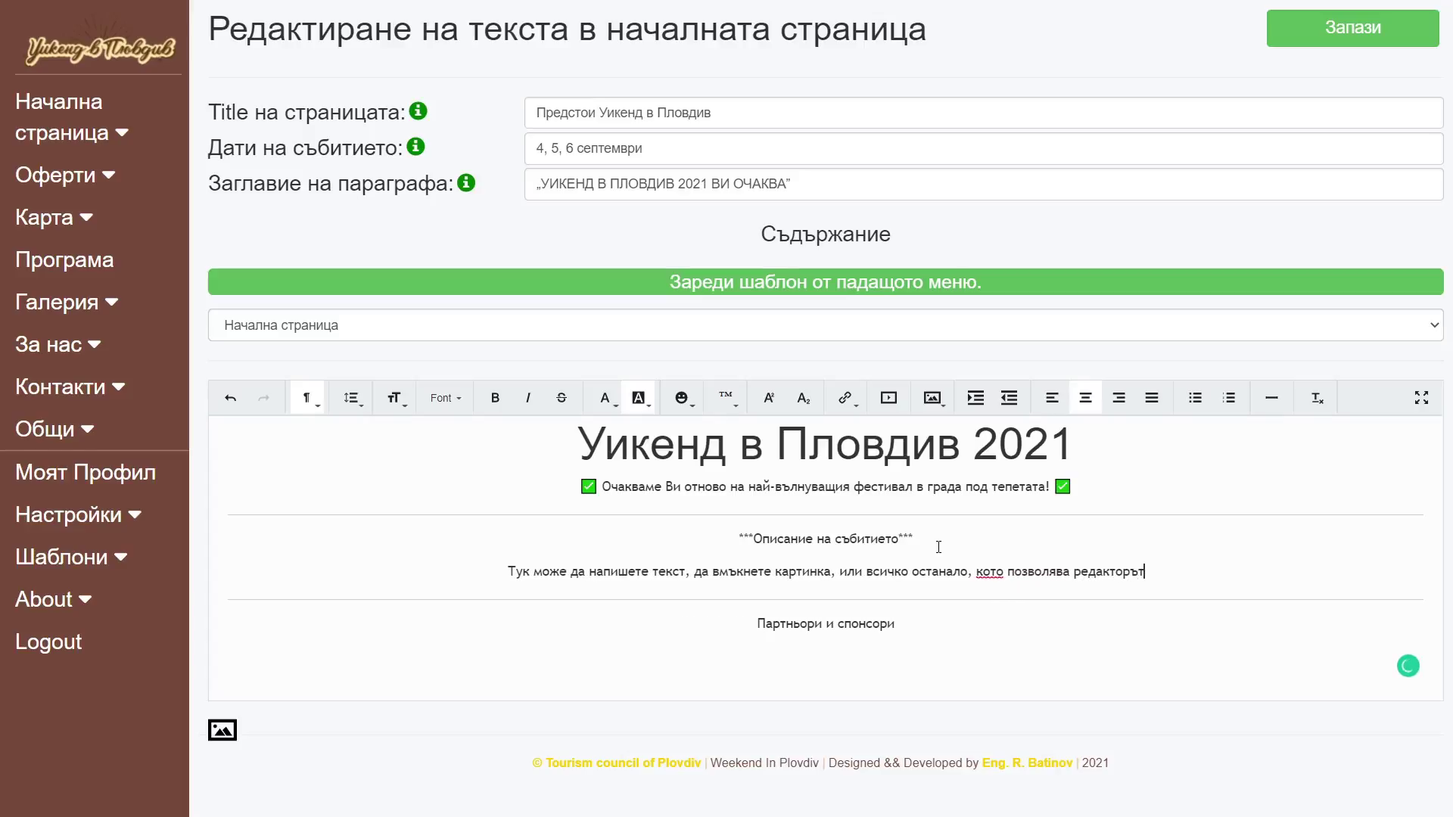
click(988, 569)
text(е)
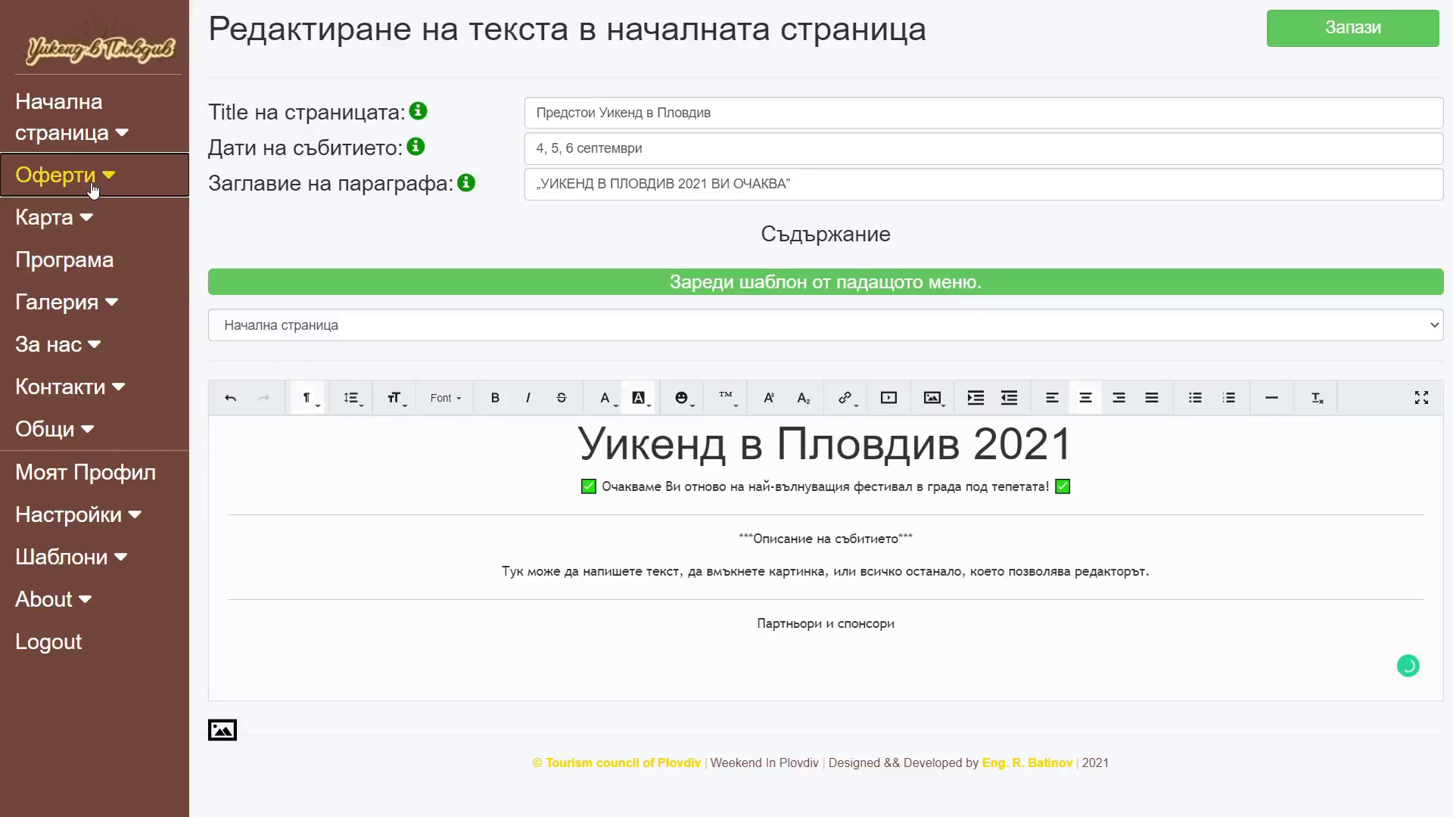
- Open the offer creation form and load the "Начална страница" template into the short description
click(68, 176)
click(94, 220)
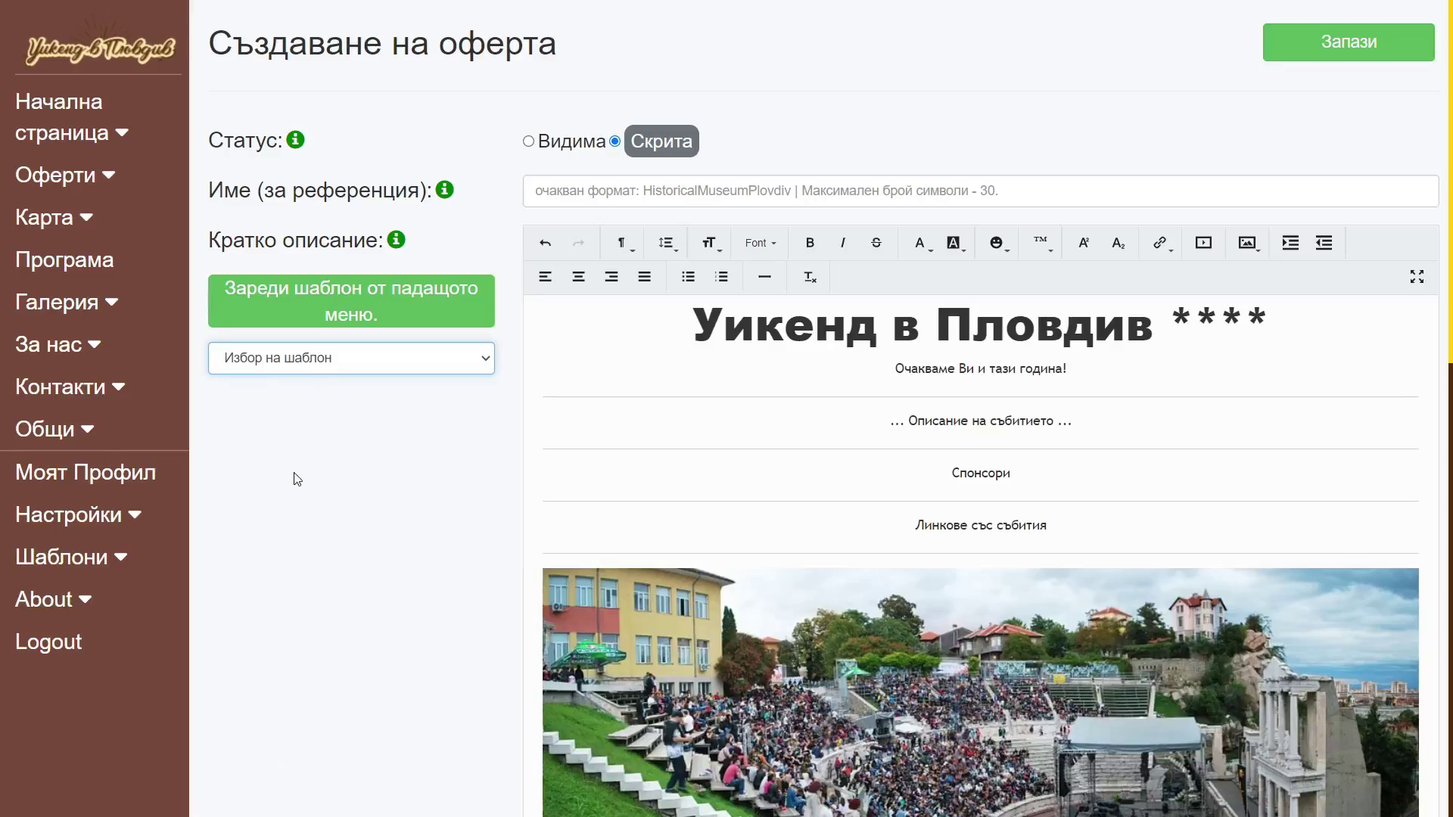
key(Down)
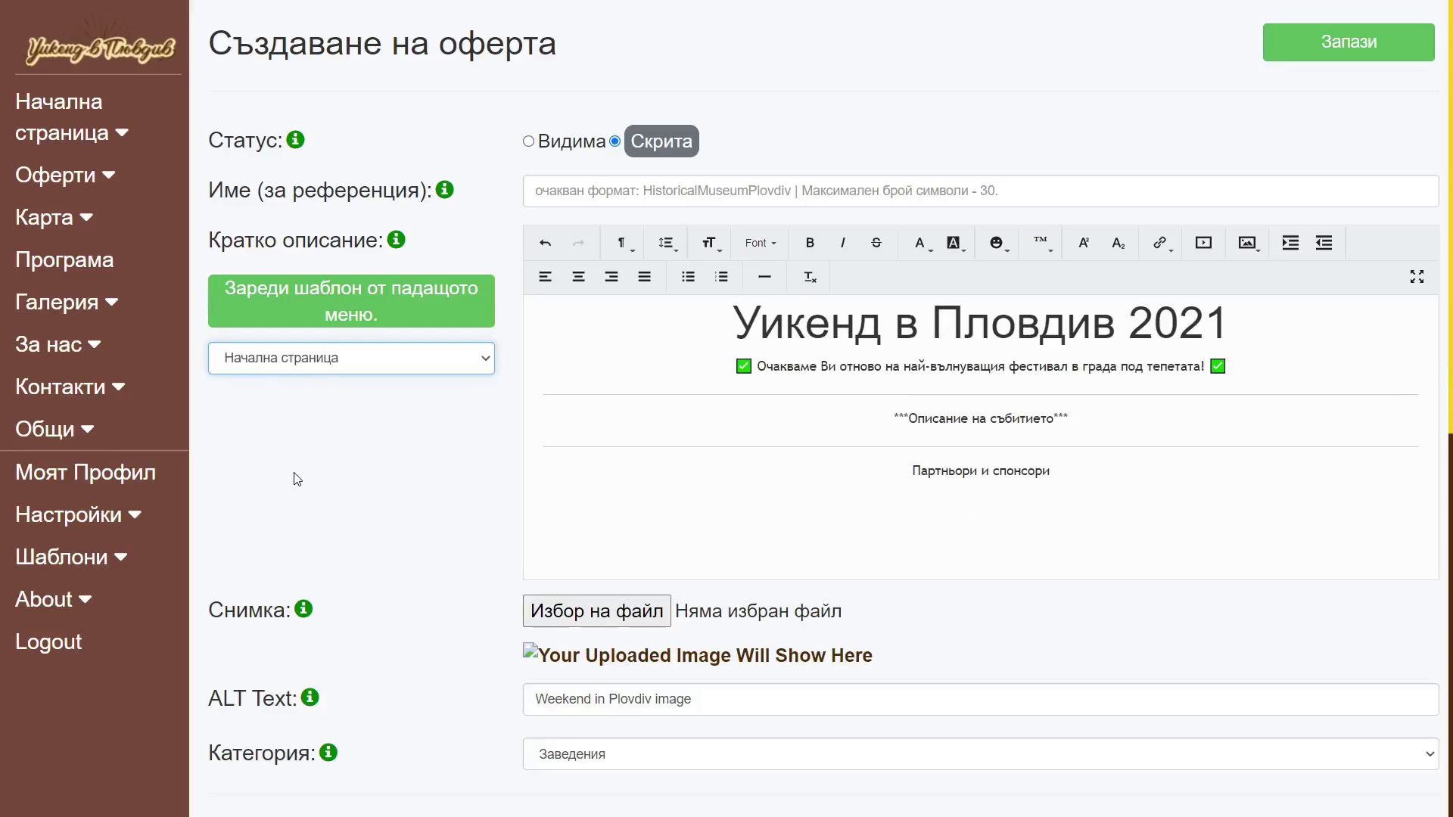
- Open the "ЗА НАС" page for editing and load the "Начална страница" template into its content
click(56, 345)
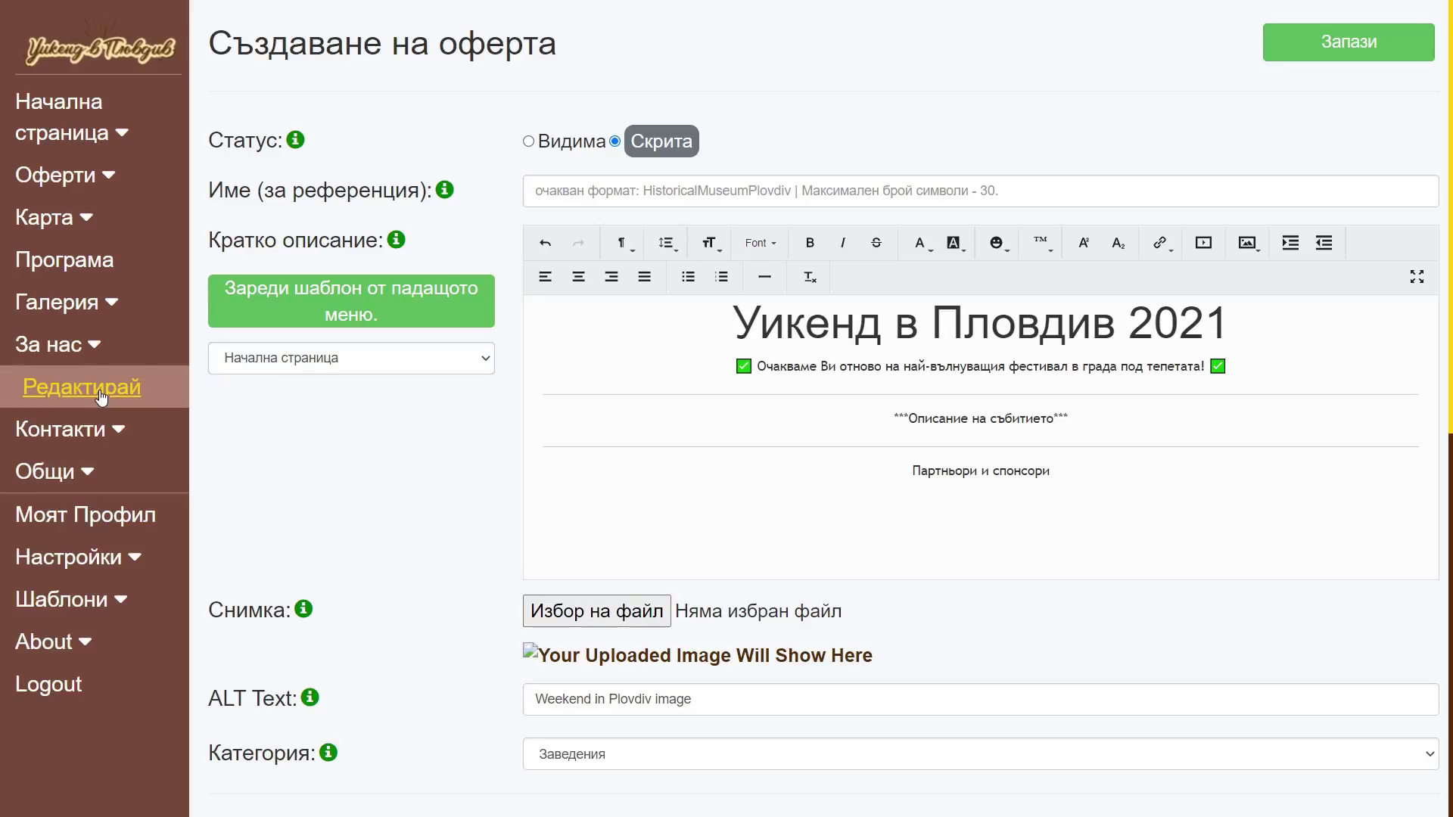
click(100, 397)
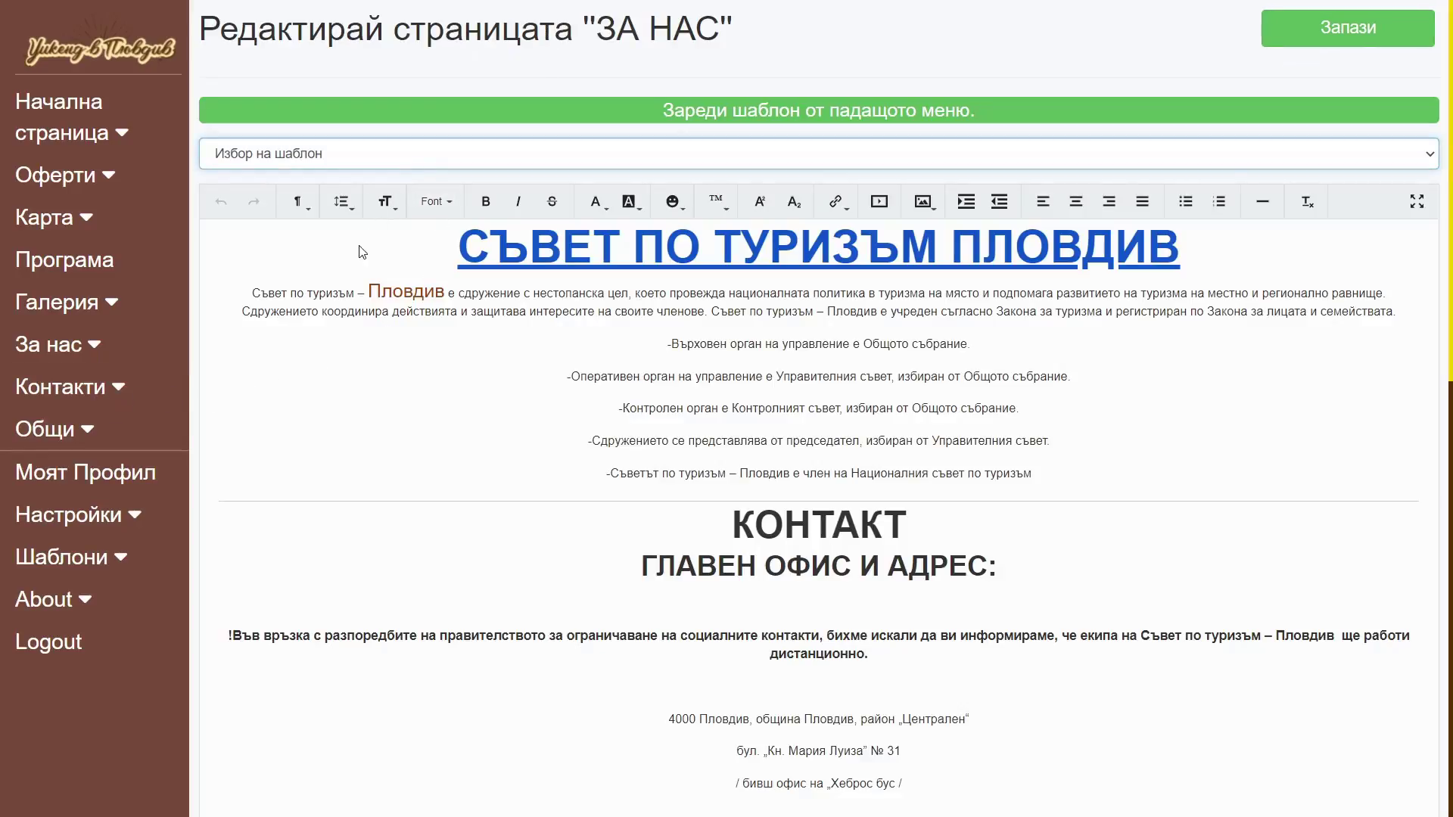
key(Down)
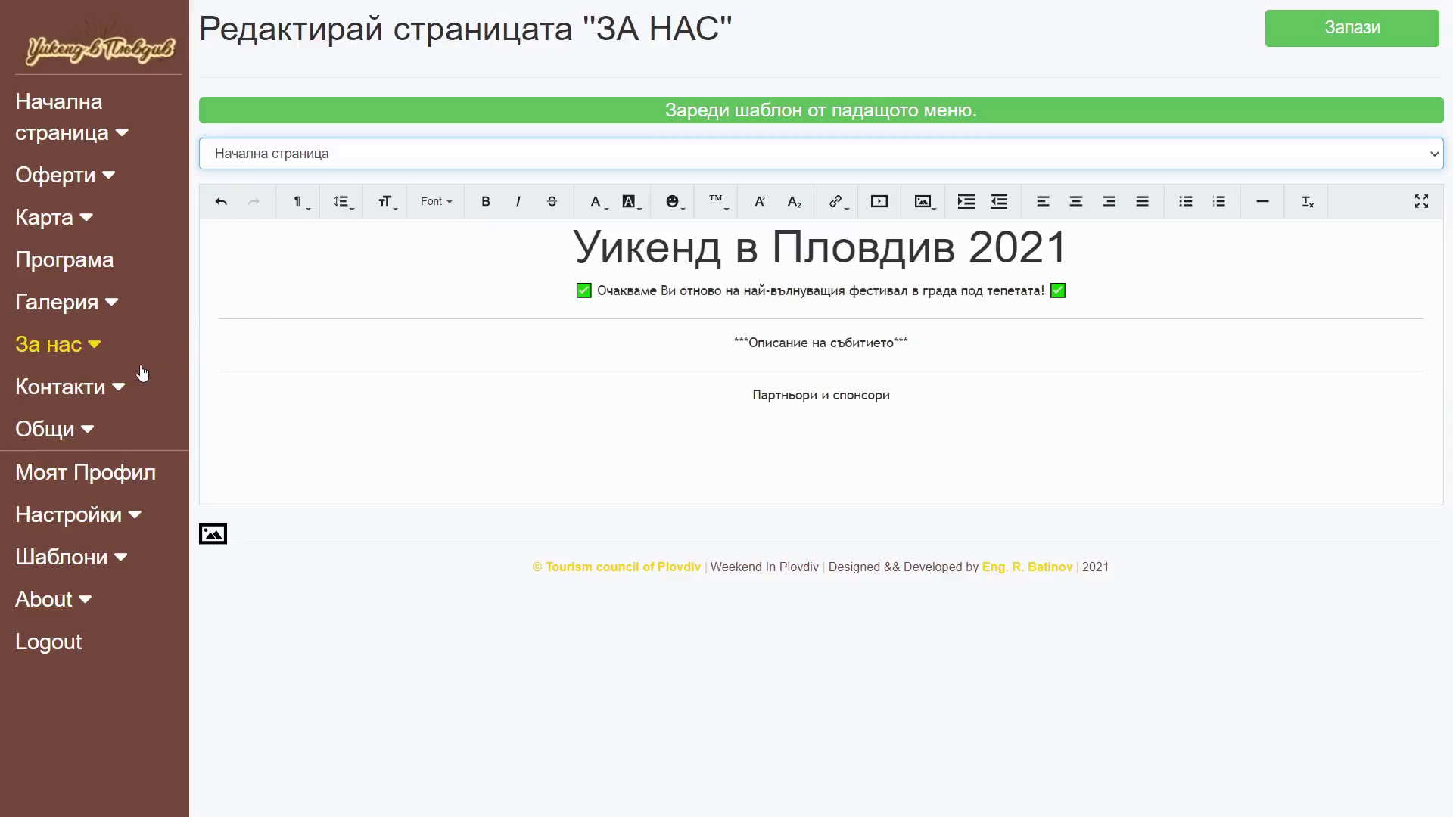
- Add the line "Шаблоните са достъпни НАВСЯКЪДЕ, където има редактор." below the event description heading
click(932, 334)
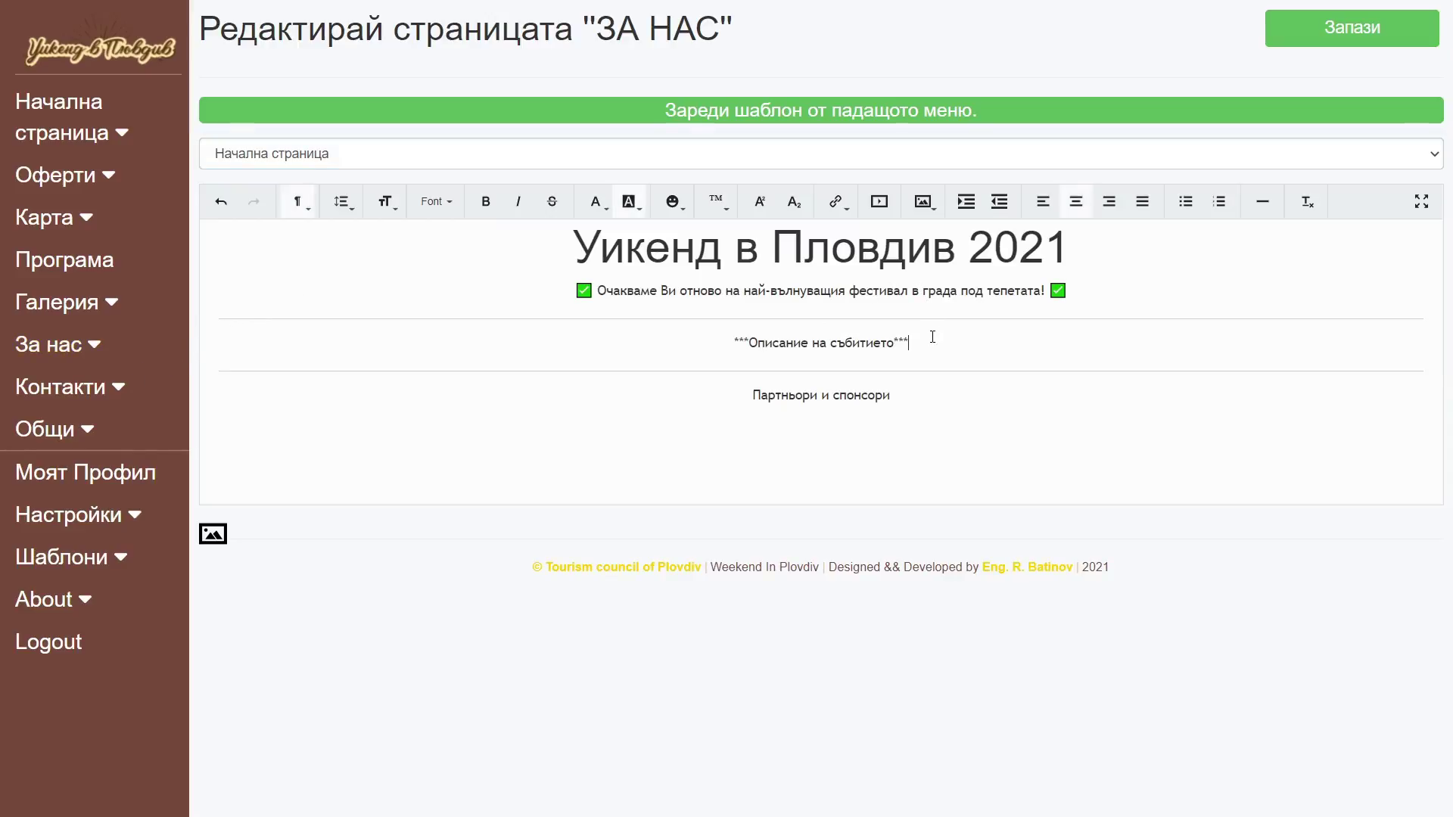
key(Return)
text(Шаблоните са в)
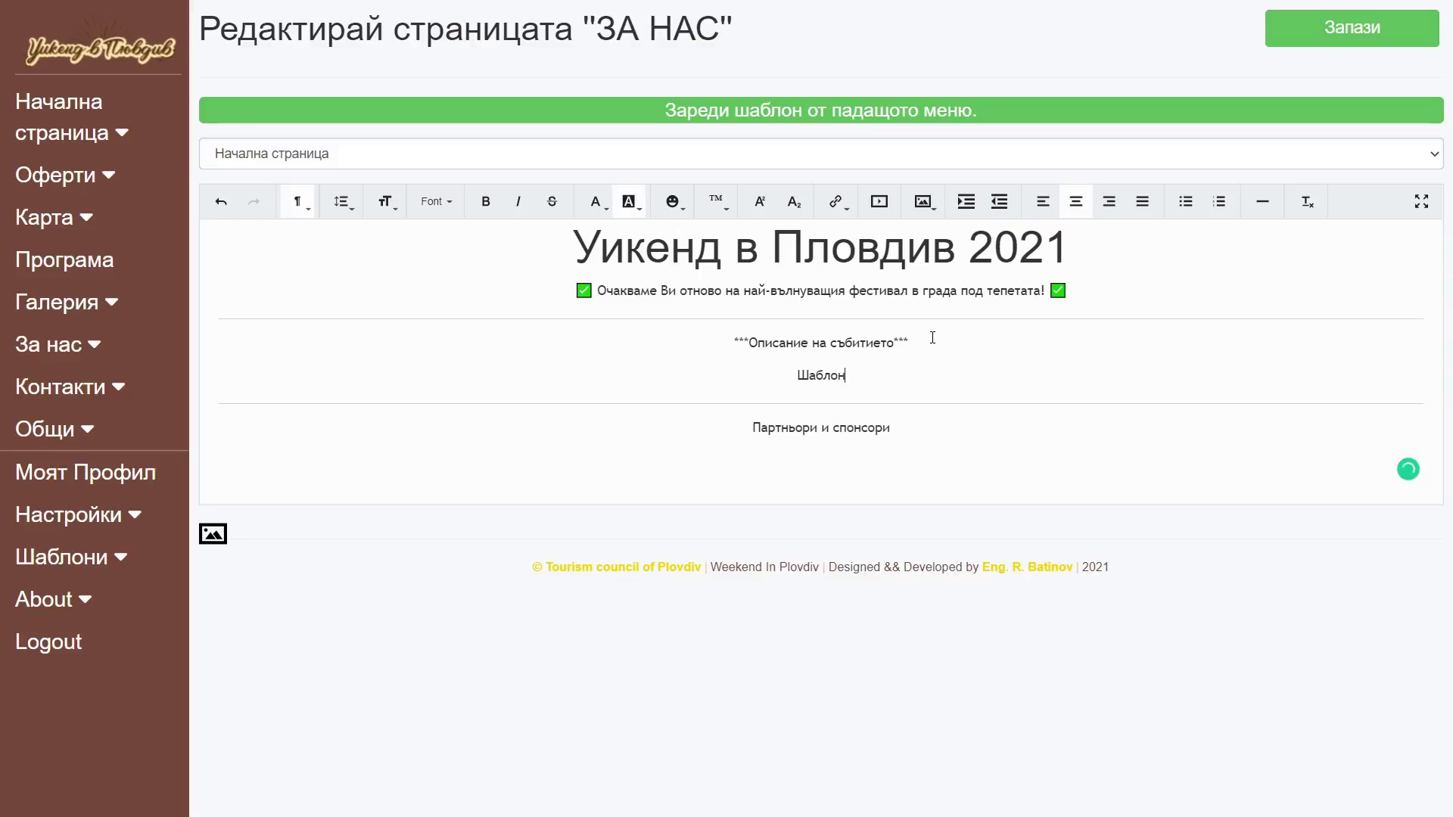
key(BackSpace)
text(достъпни НАВСЯКЪДЕ, където има редактор.)
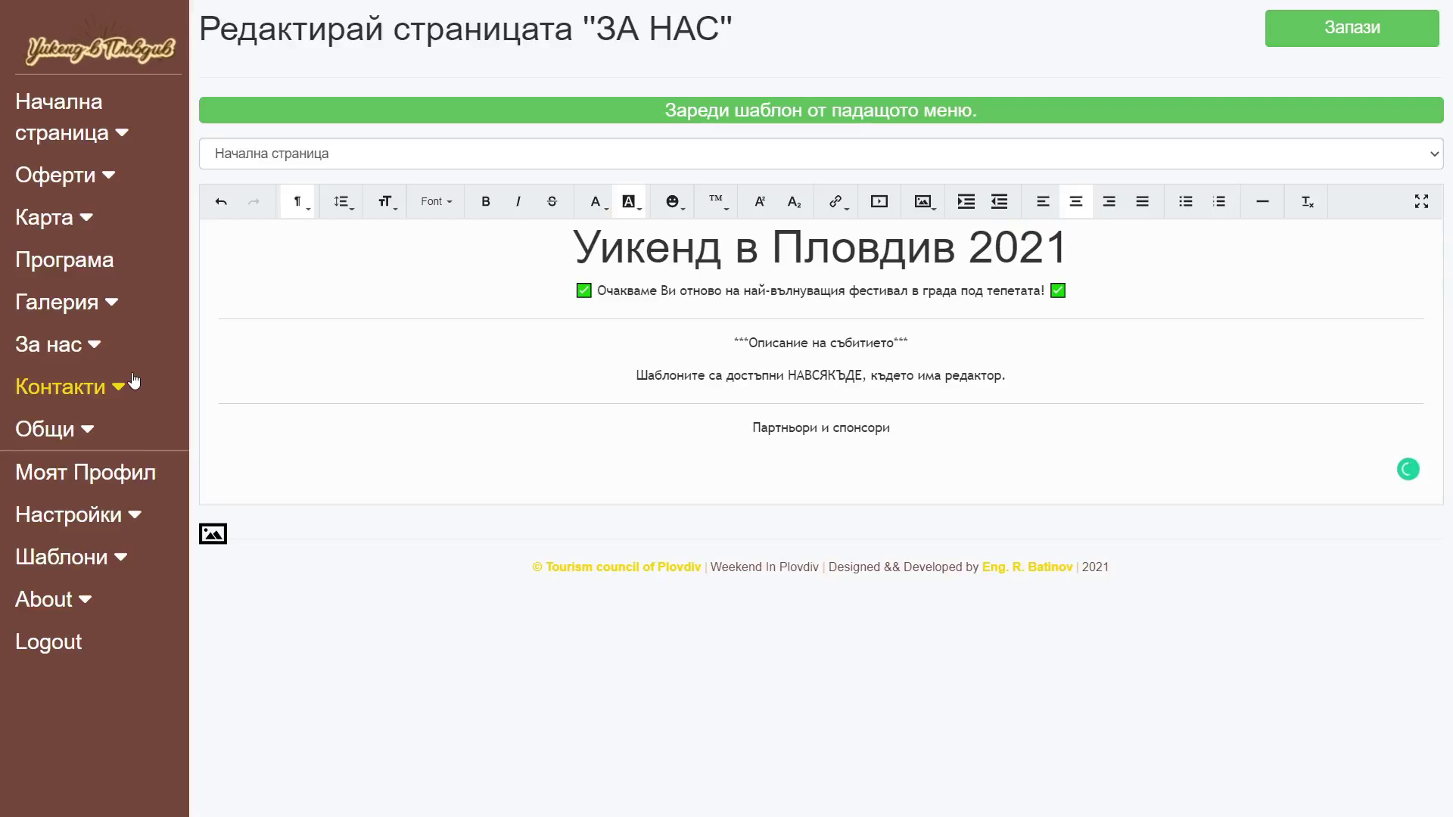
- Open the festival program for editing and load the "Начална страница" template into its content
click(88, 280)
click(327, 155)
click(289, 267)
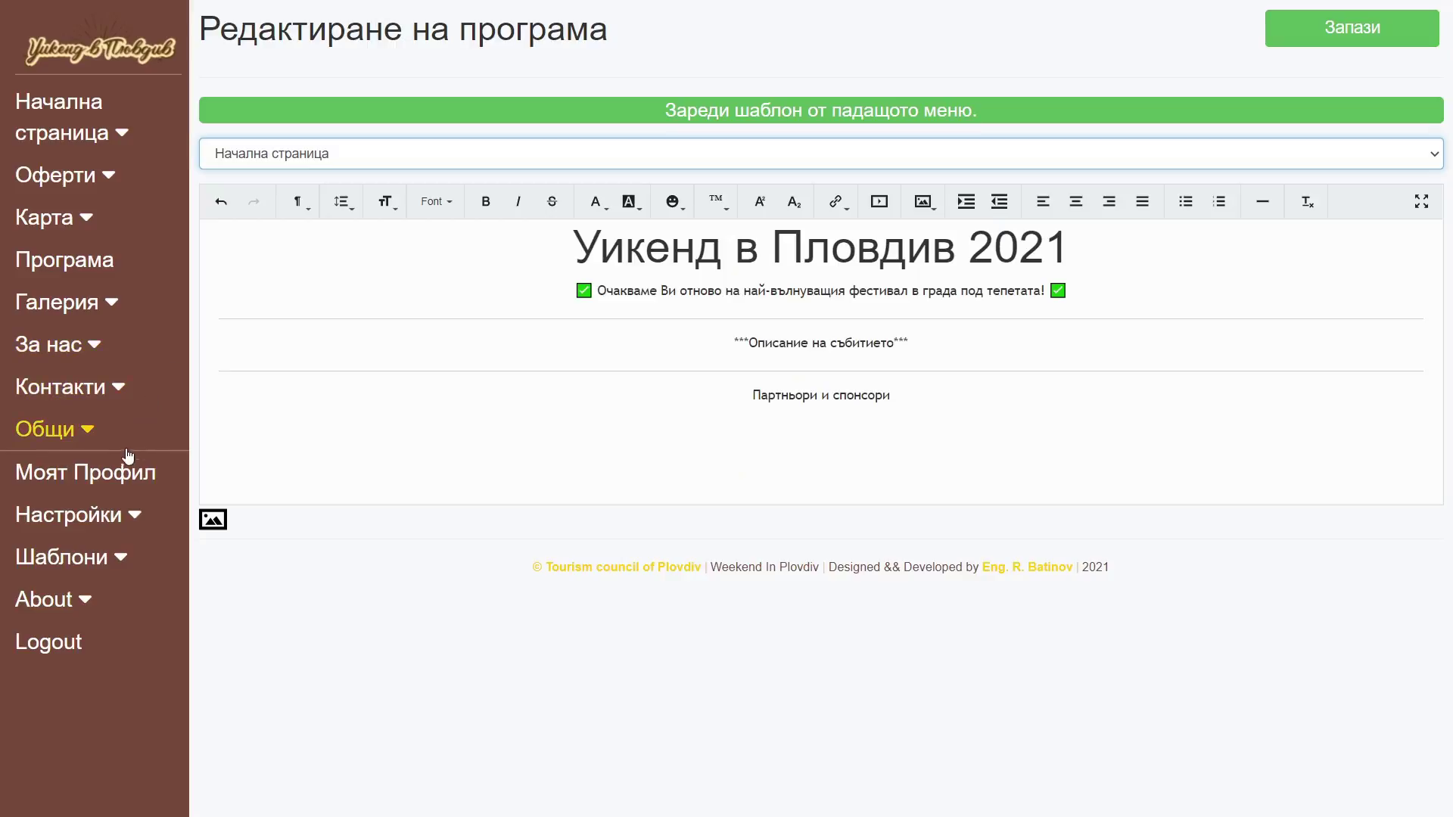
- Open the "Начална страница" template for editing and insert a horizontal line below "Партньори и спонсори"
click(68, 557)
click(92, 640)
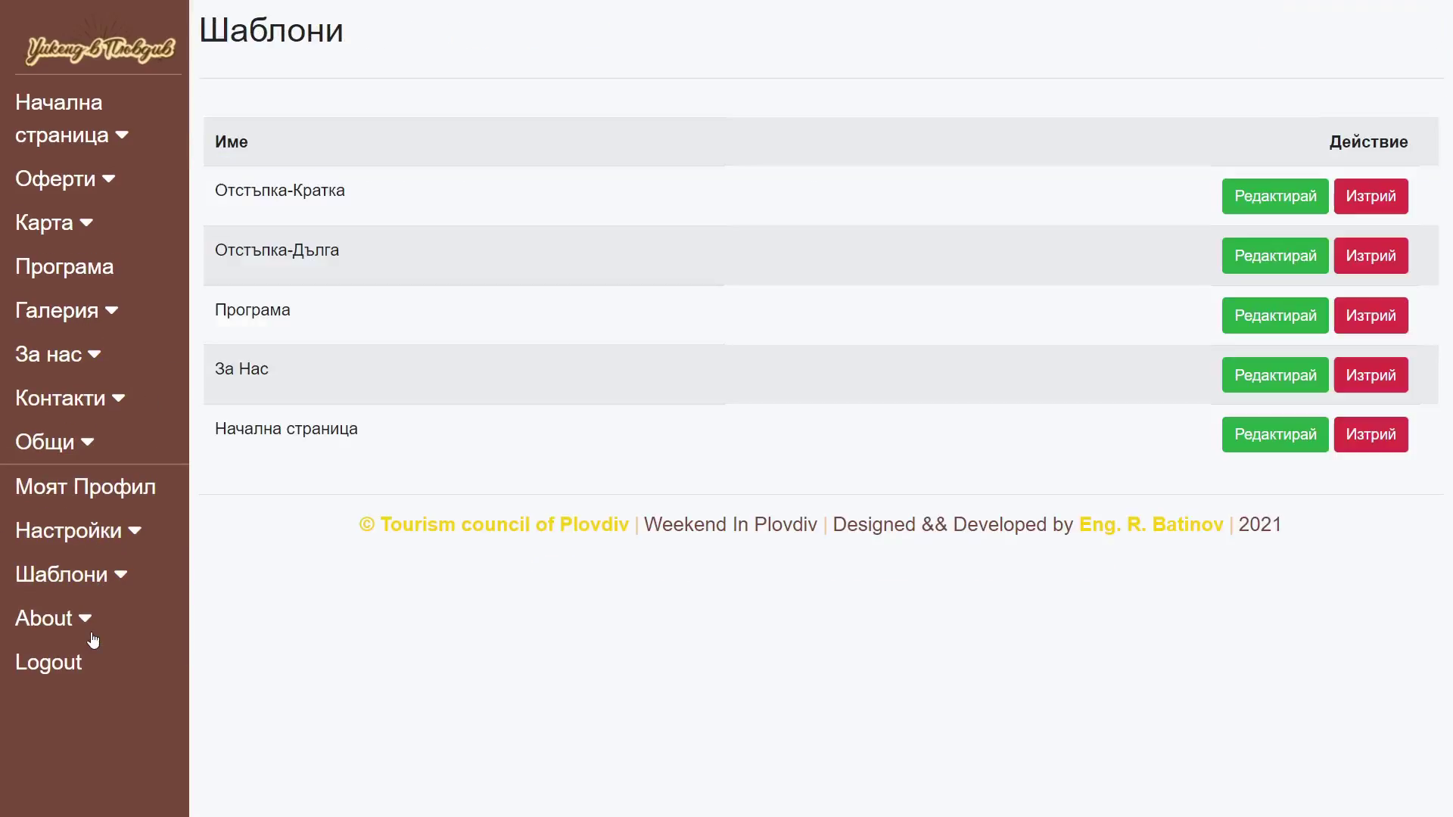
click(1313, 434)
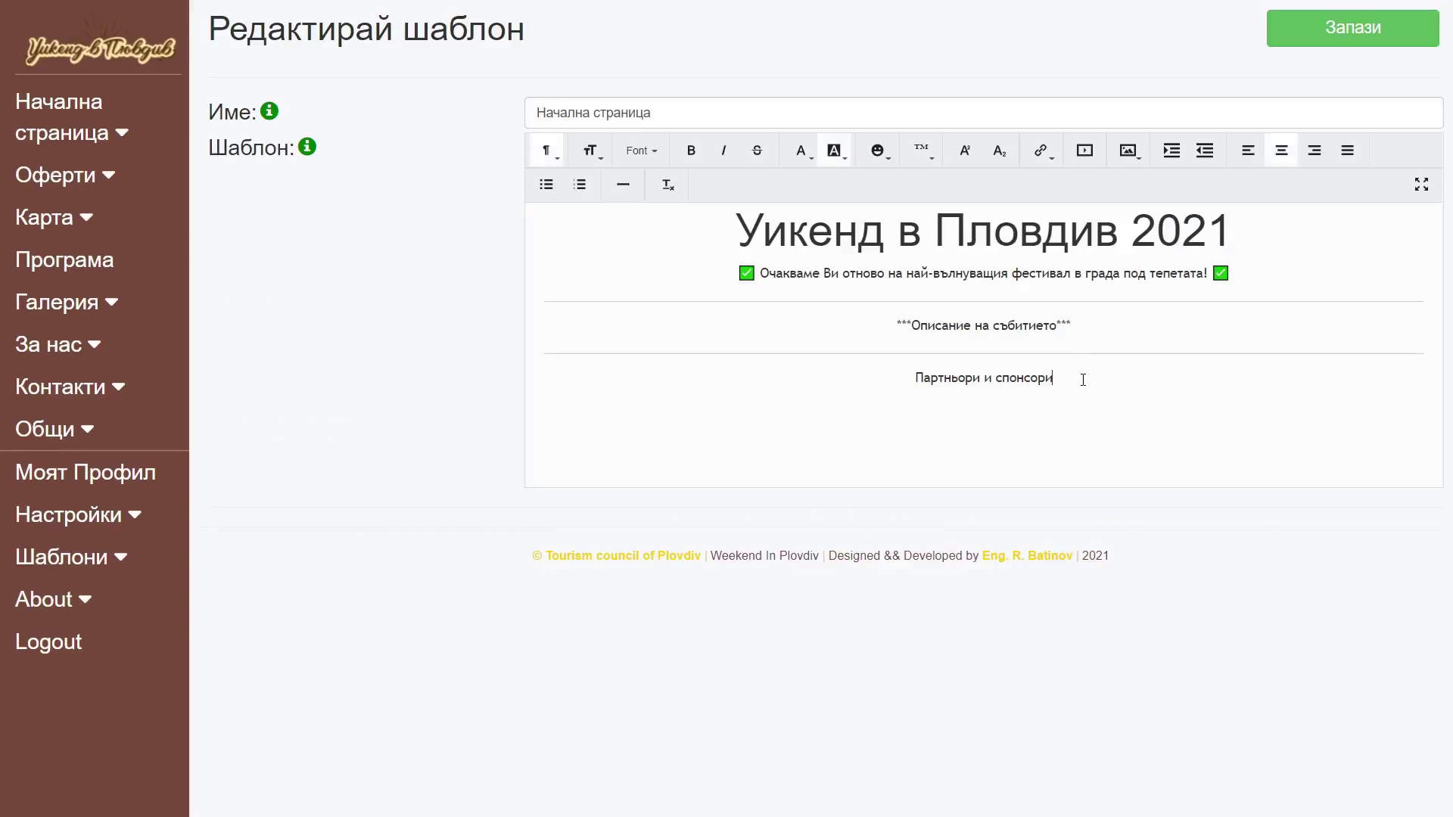
click(623, 184)
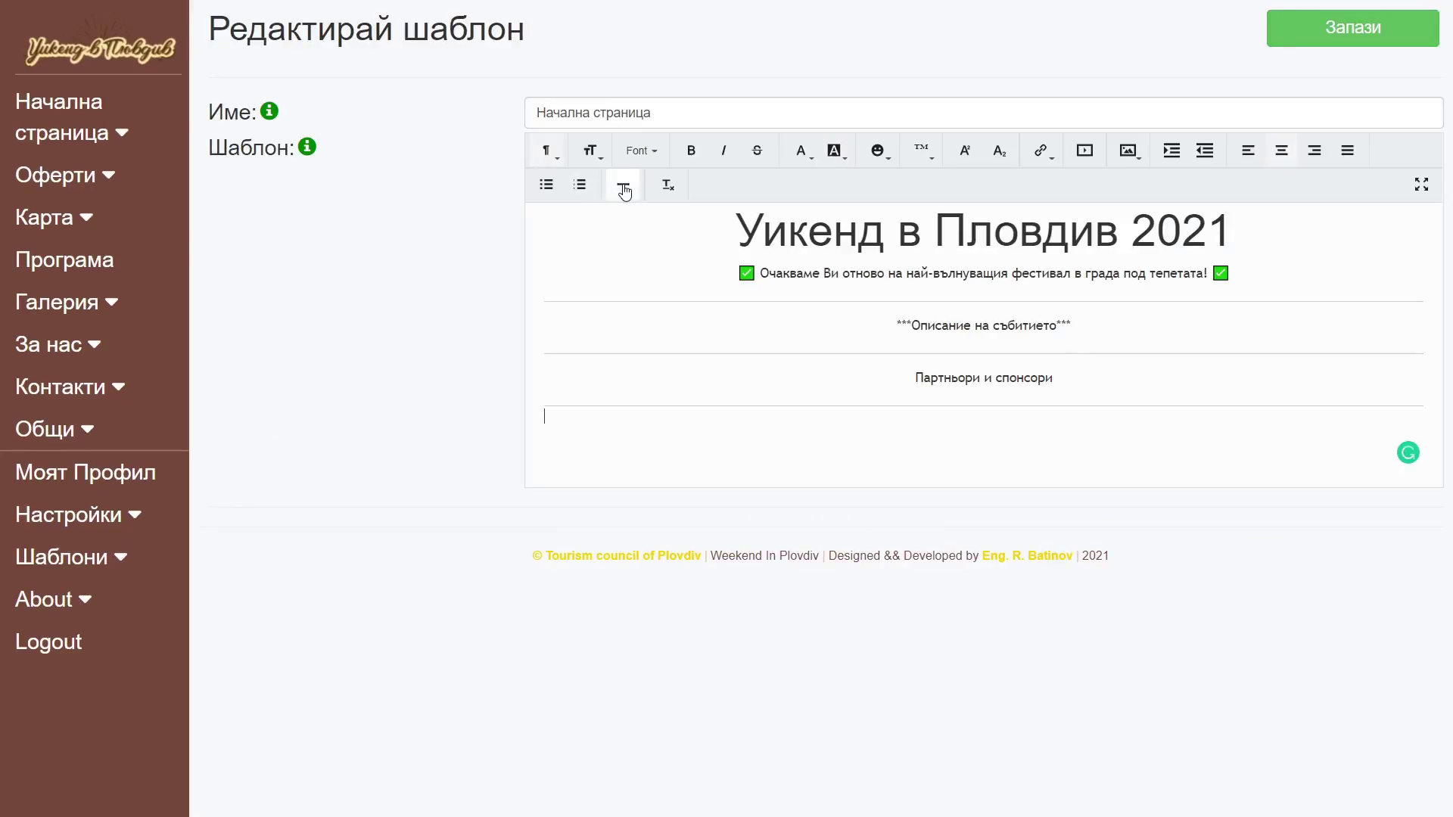
- Insert the amphitheatre crowd picture from the copied URL below the last horizontal line and save the template
click(1138, 154)
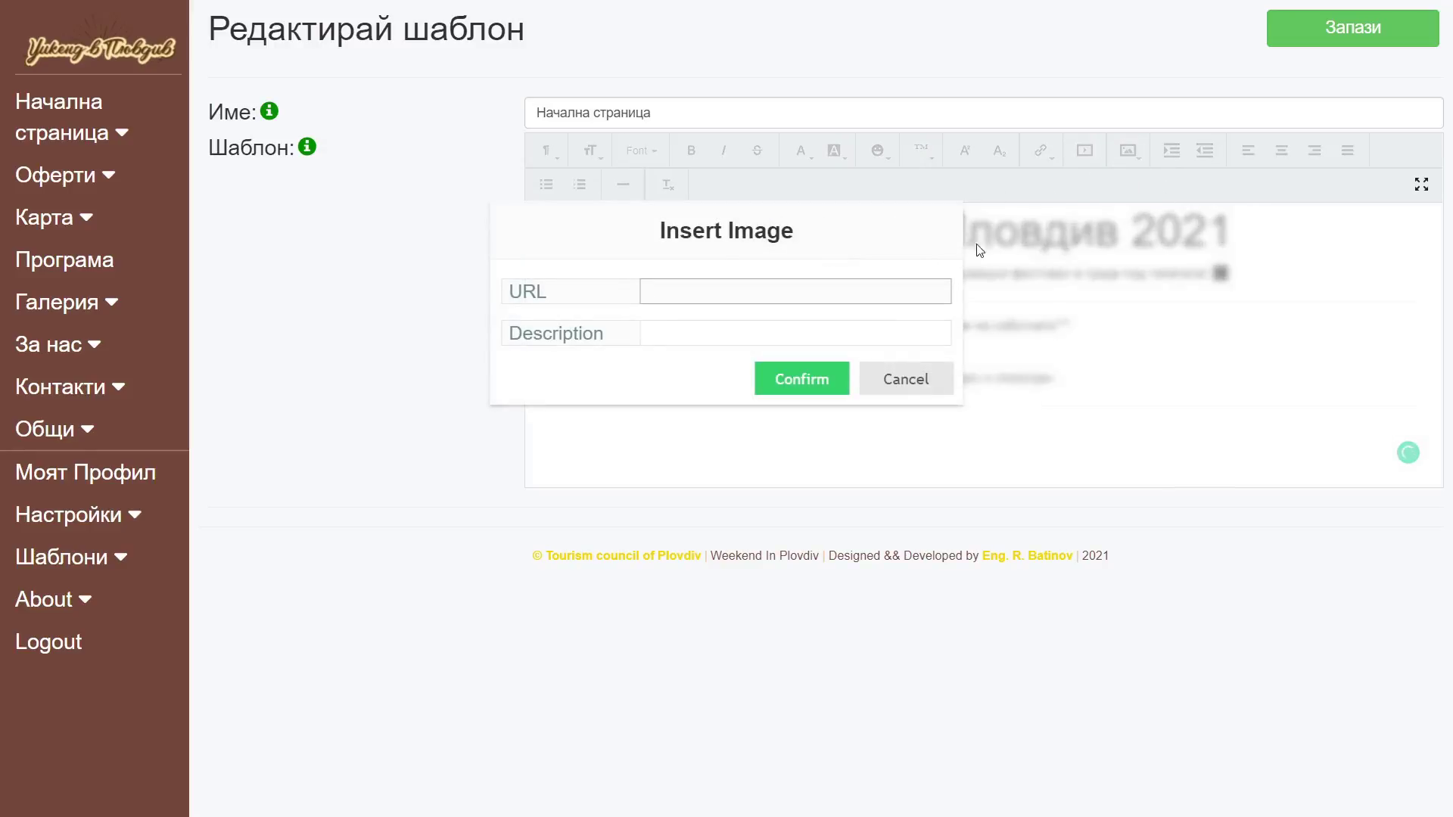
key(ctrl+v)
click(802, 379)
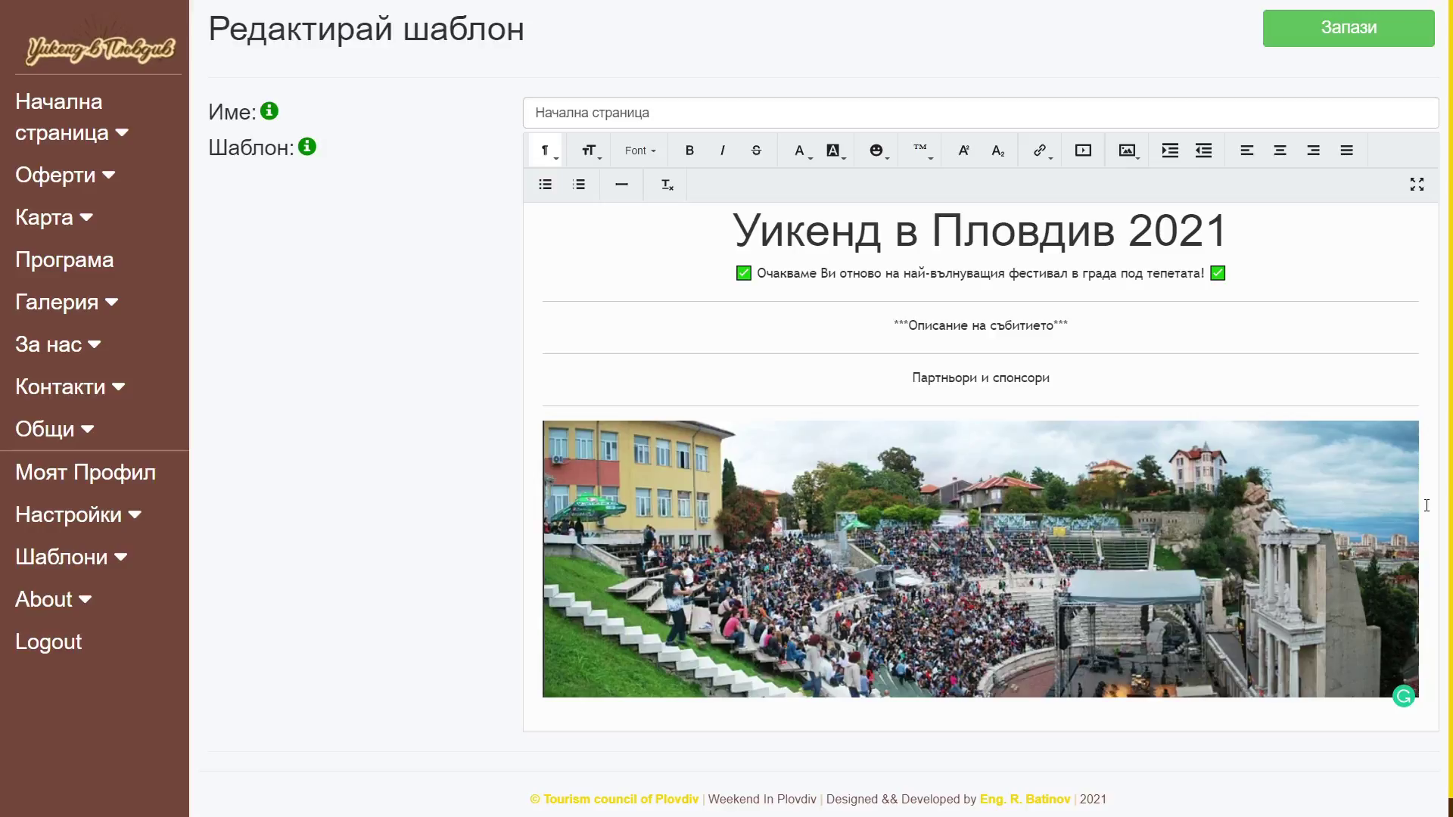
click(1299, 34)
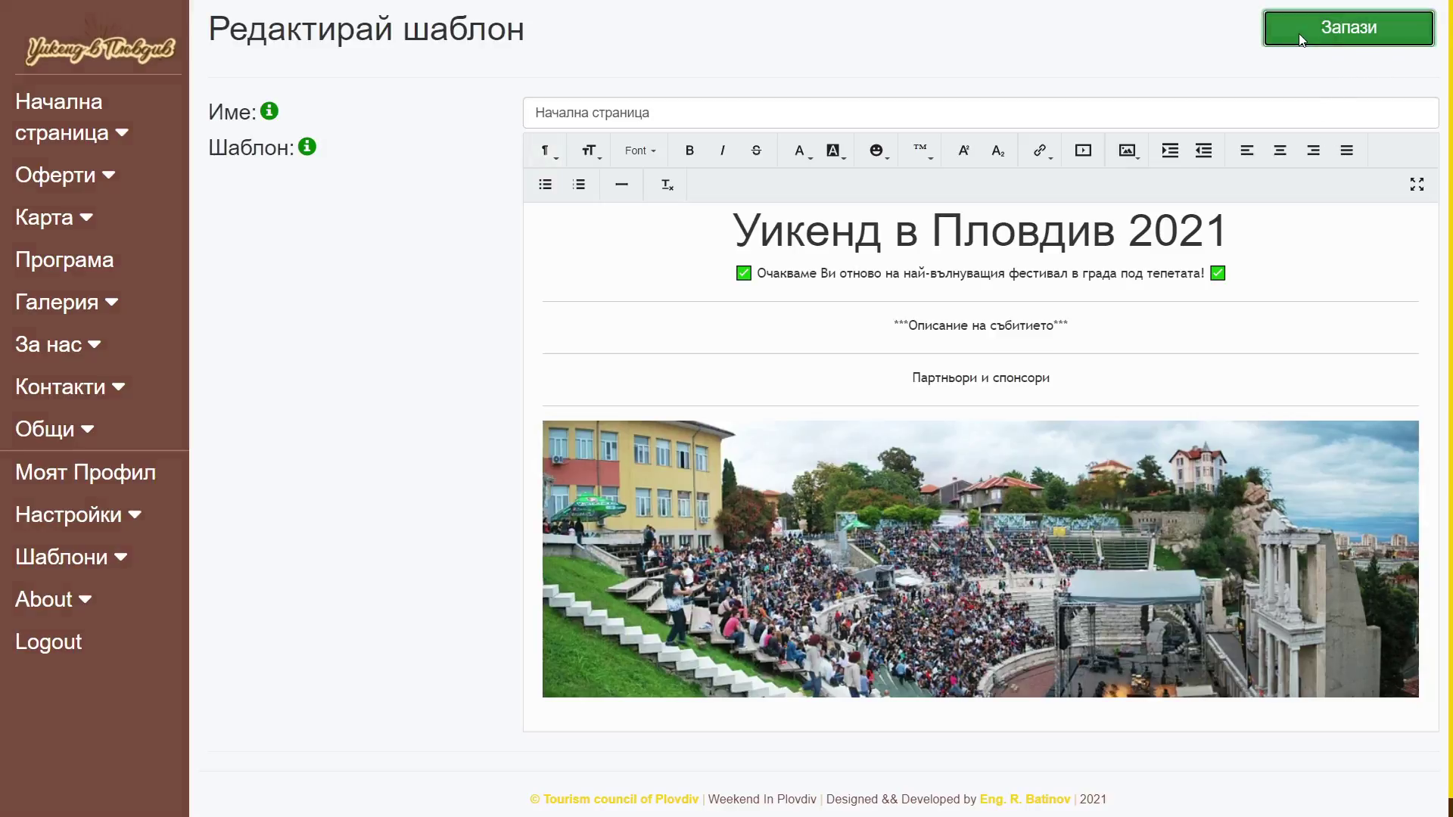
click(734, 496)
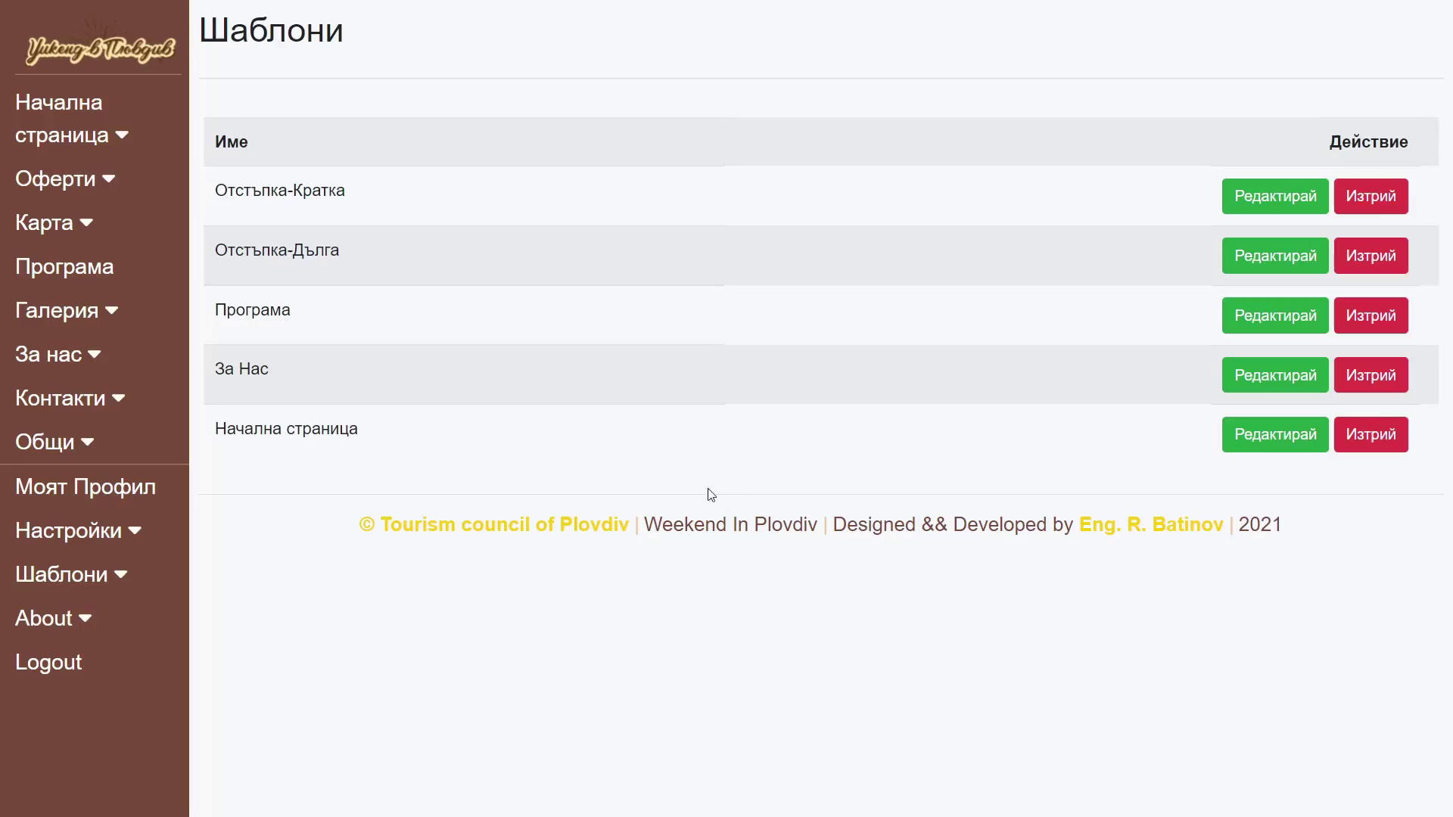
- Open the home page text for editing and load the updated "Начална страница" template into its content
click(100, 130)
click(80, 181)
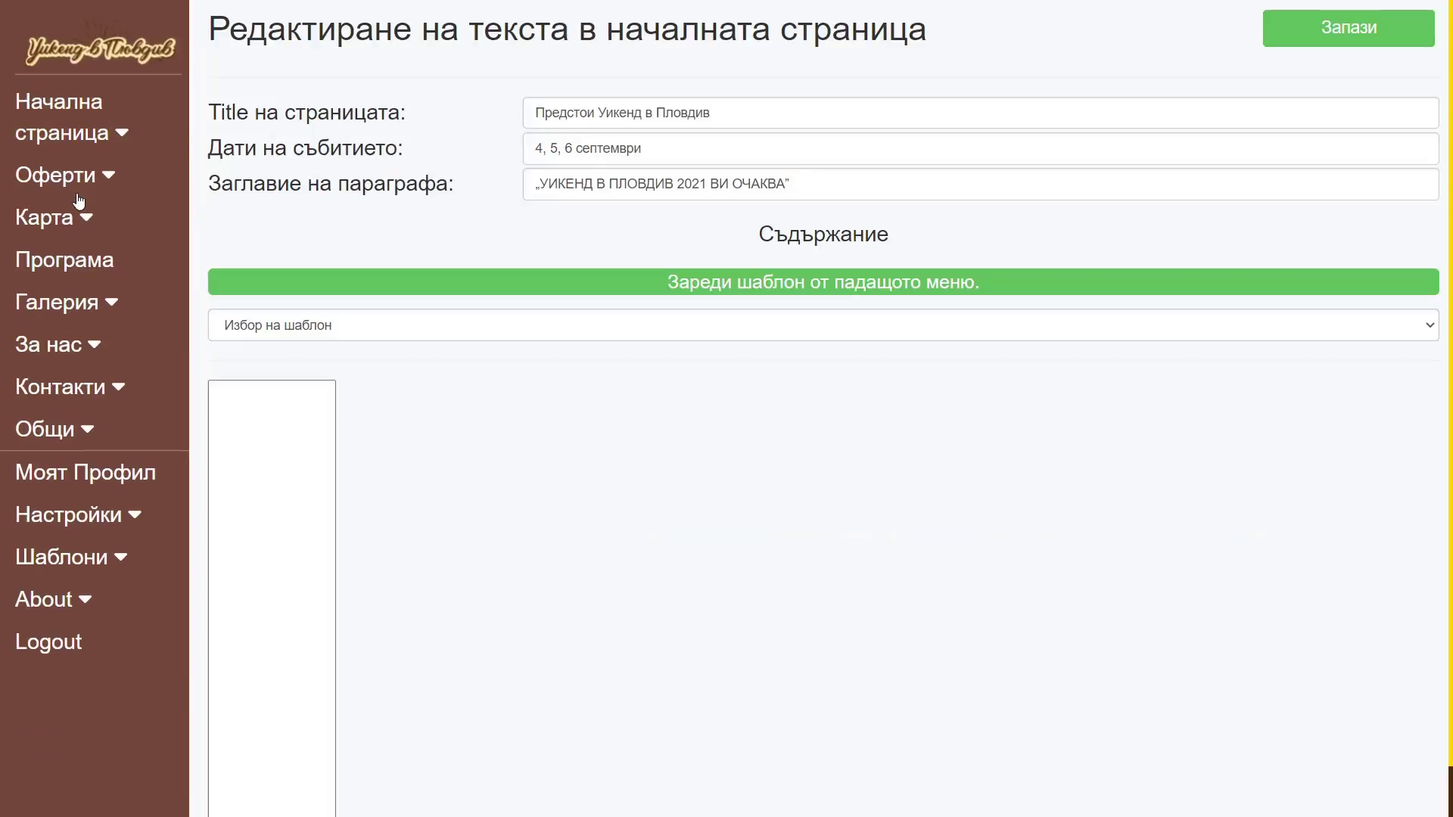
click(573, 338)
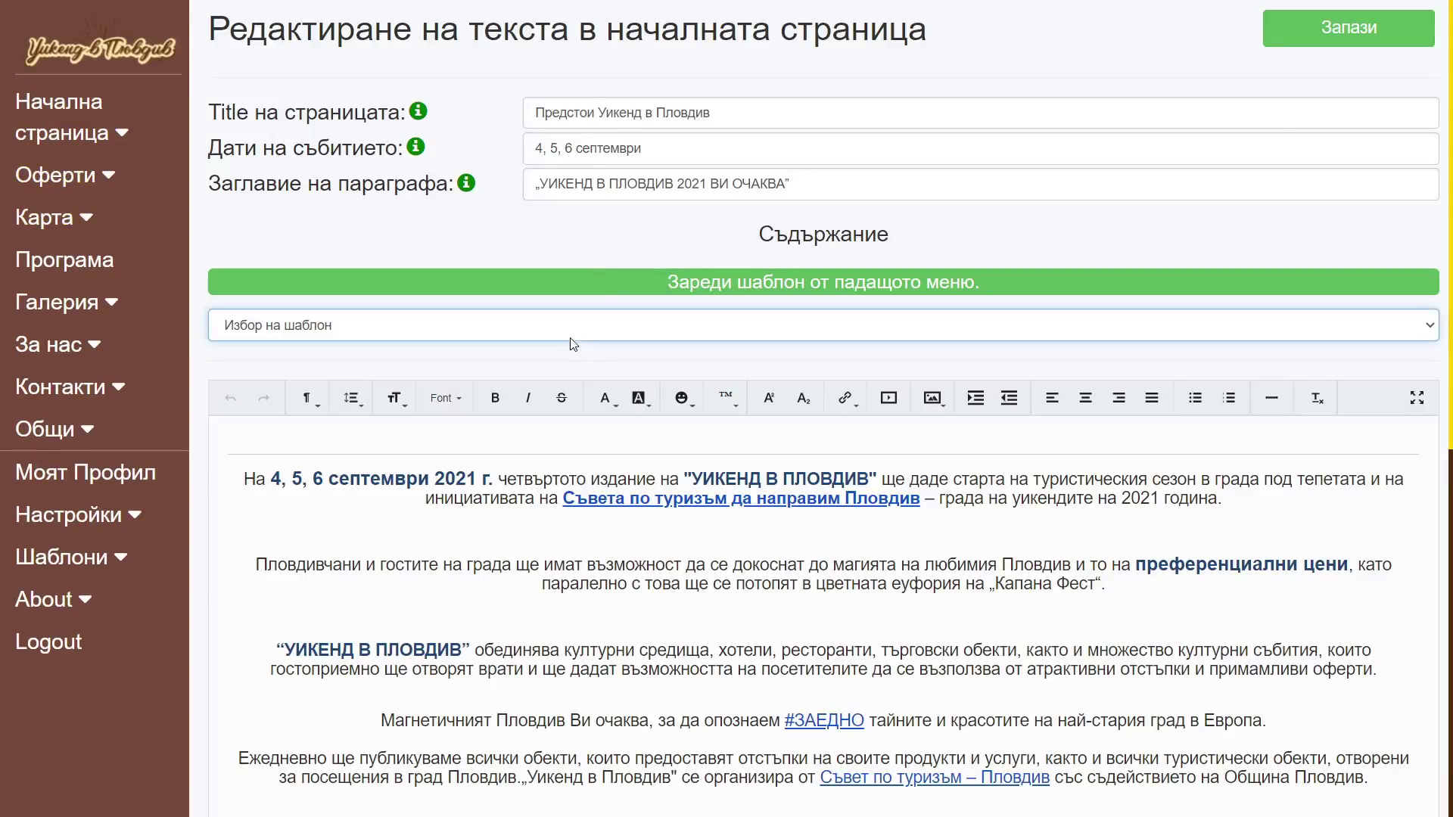
click(502, 436)
scroll(400, 470, down, 3)
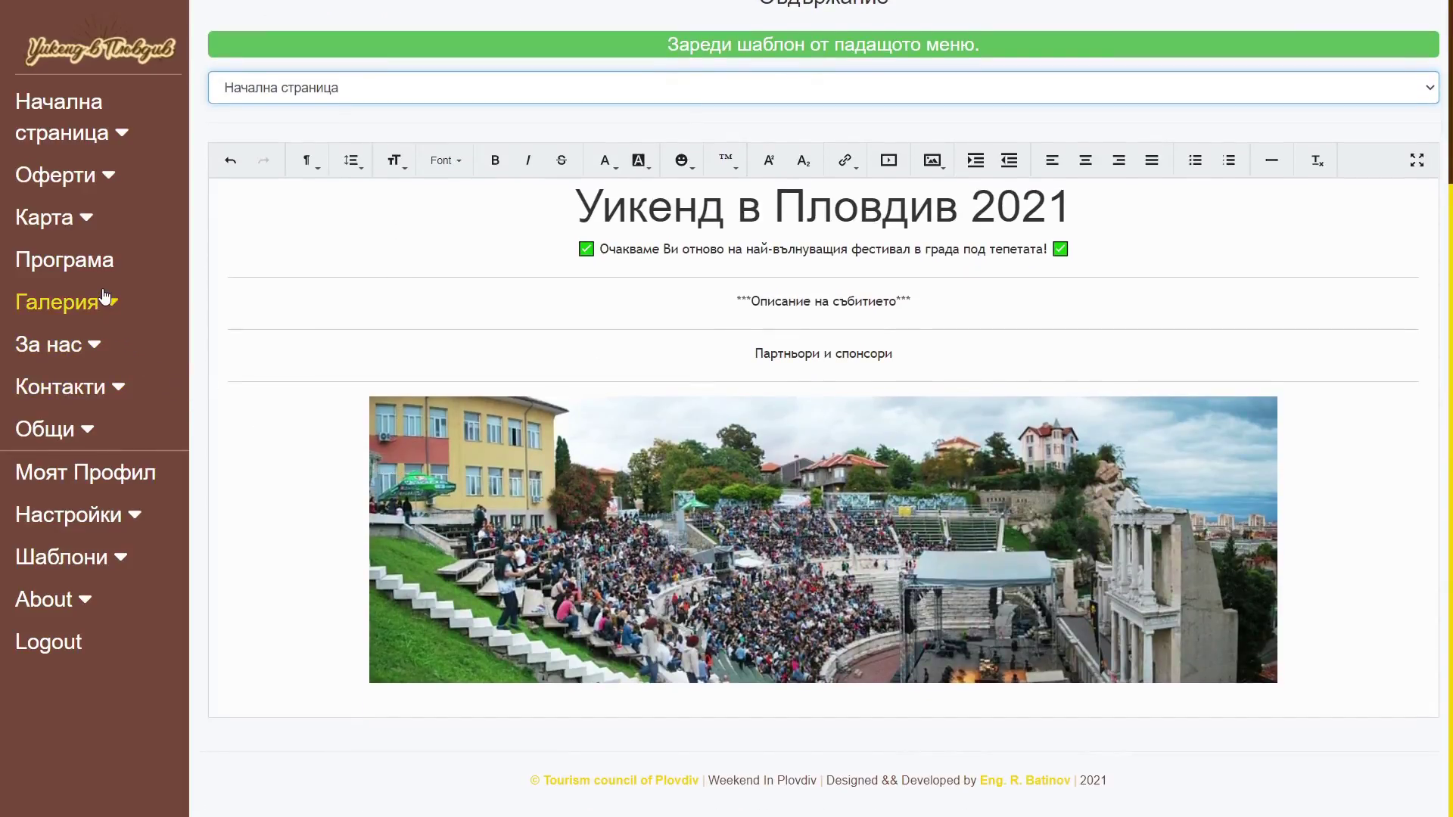
- Add the line "Отново може да се допише текст, да се добавят картинки и др." below the amphitheatre picture
click(1321, 619)
key(Return)
text(Отно)
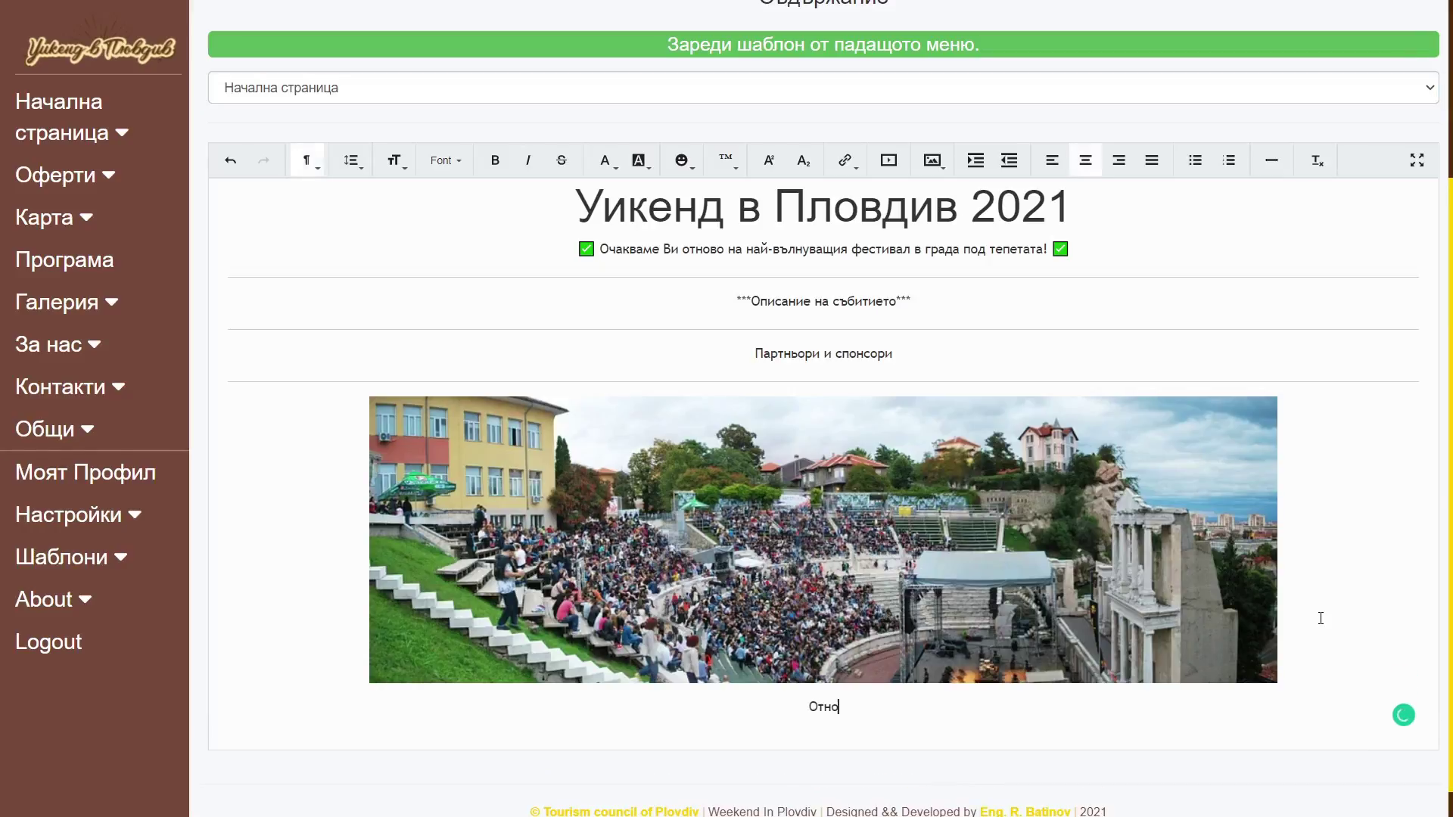
text(во може да се допише текст)
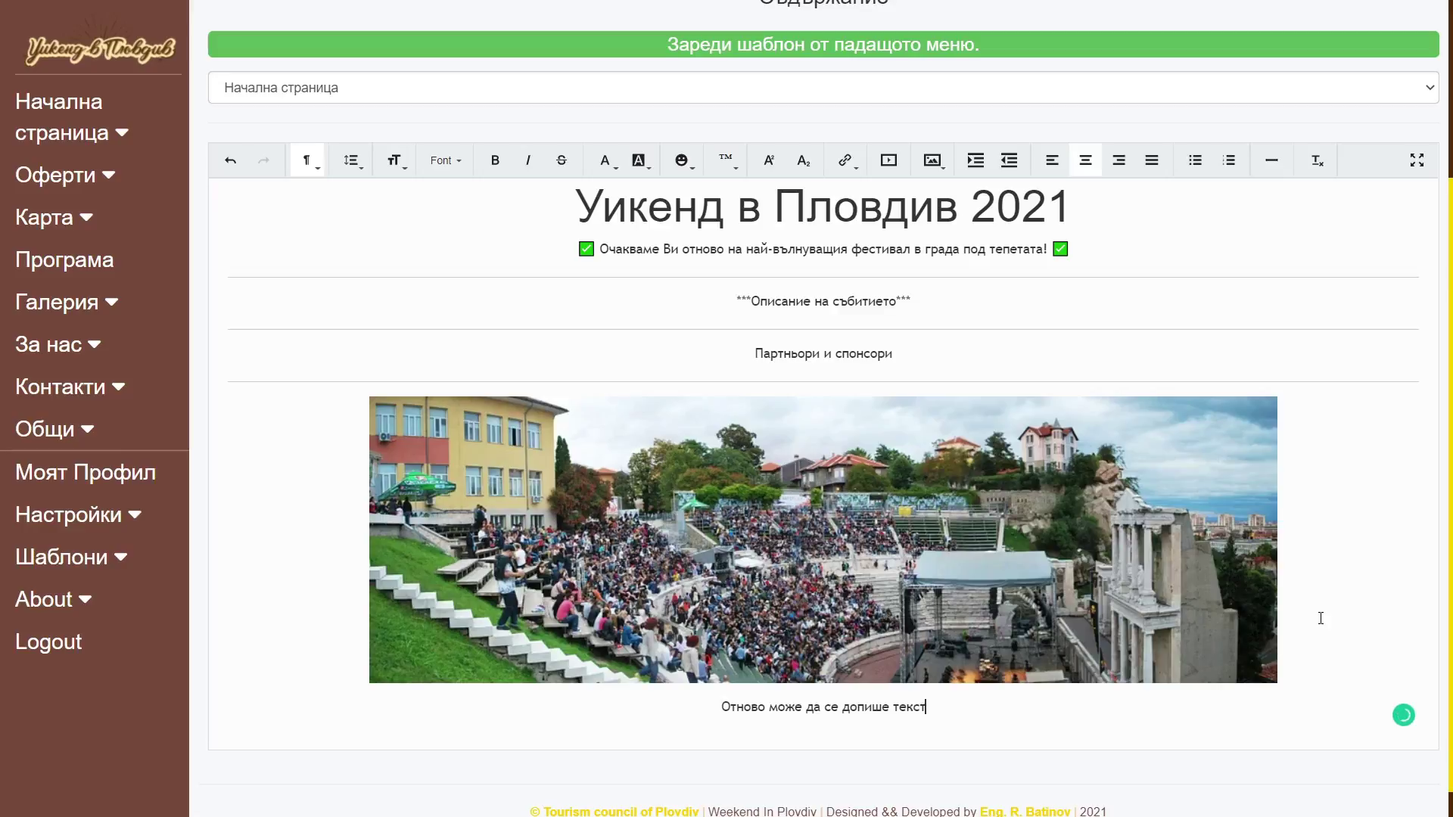
text(, да се добавят картинки и др.)
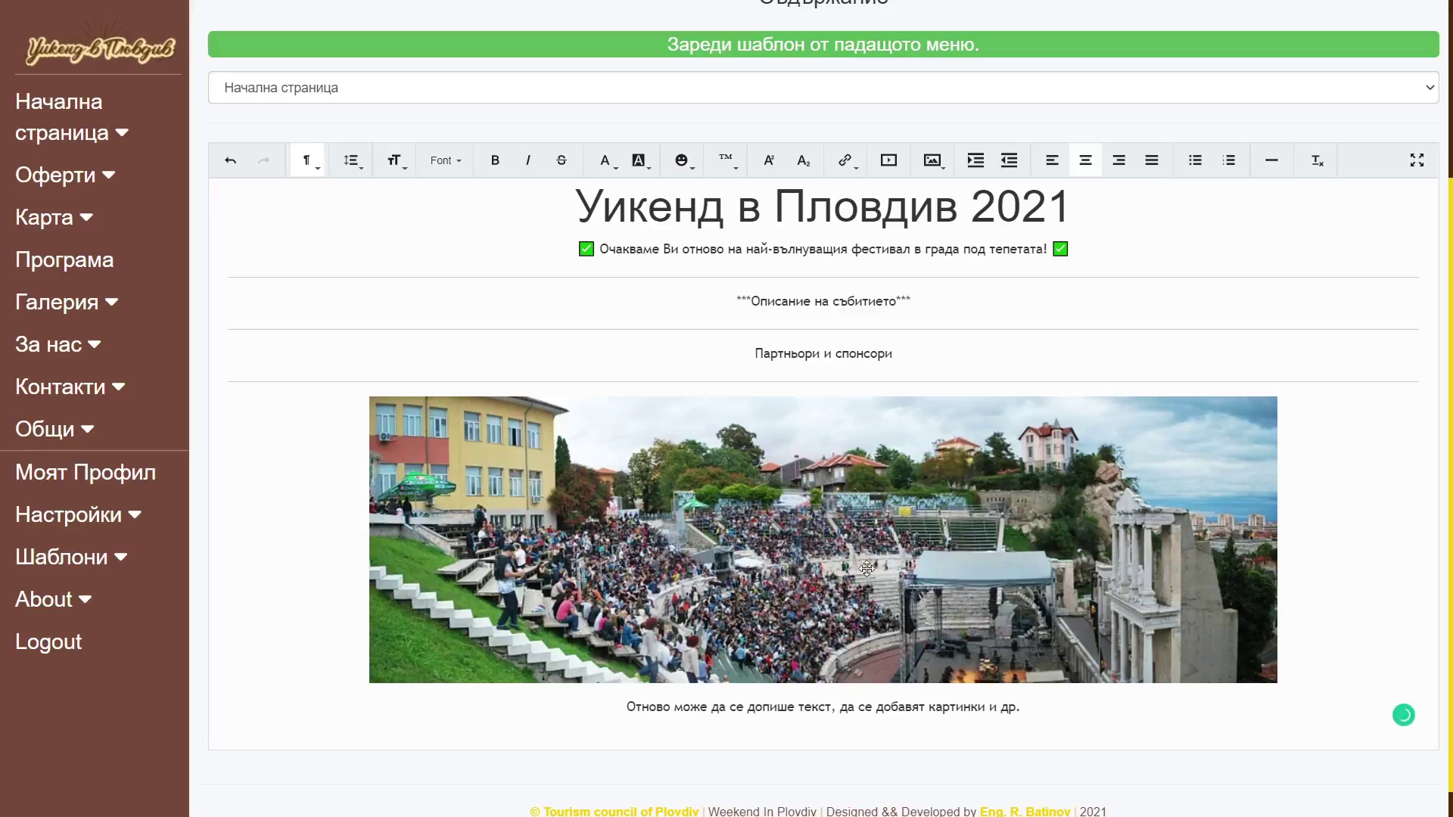
- Open the program page for editing and load the updated "Начална страница" template with the picture
click(45, 217)
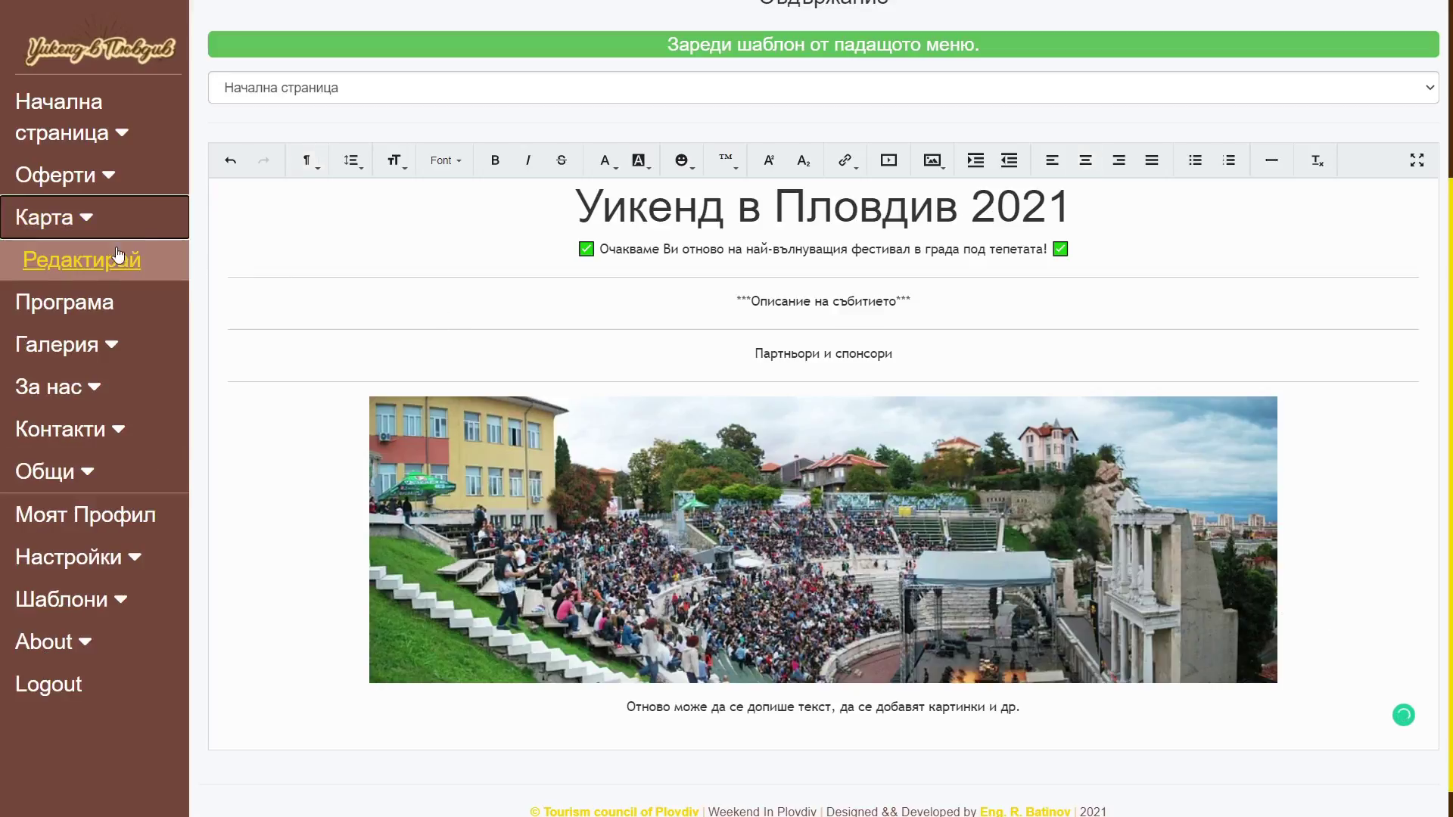
click(72, 300)
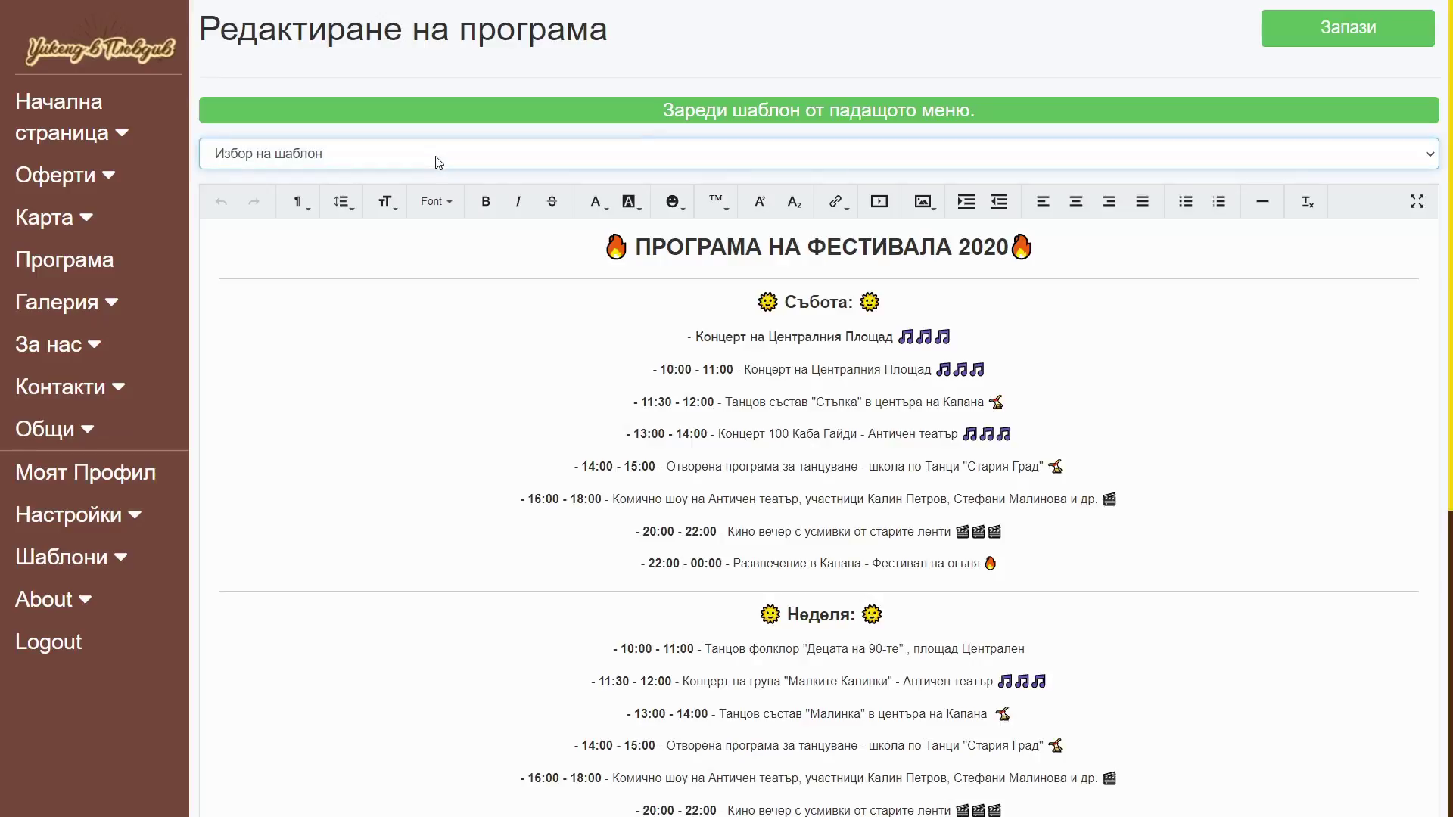
key(Down)
scroll(406, 366, down, 1)
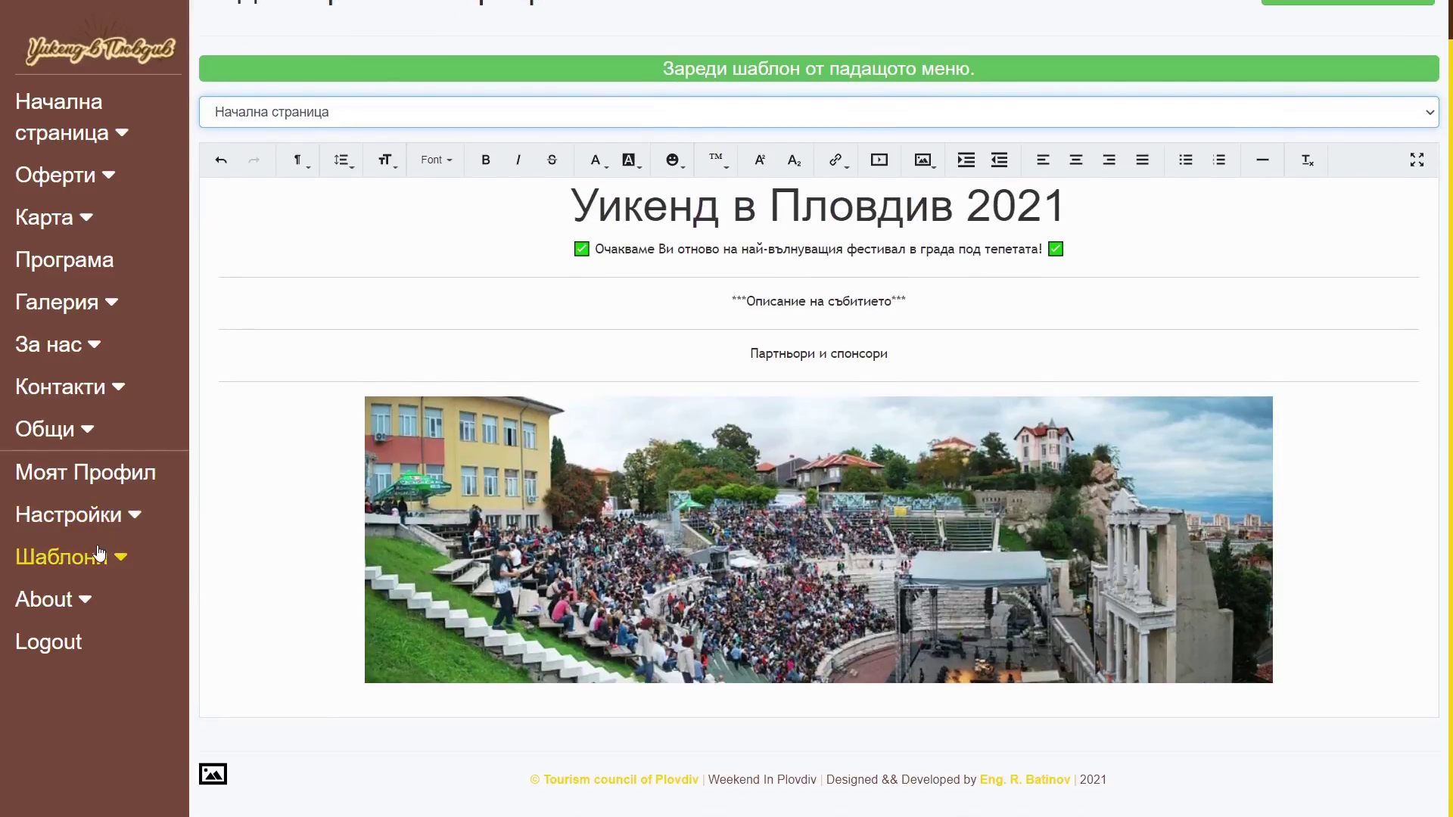
- Delete the "Начална страница" template from the template list and log out of the admin panel
click(121, 556)
click(84, 655)
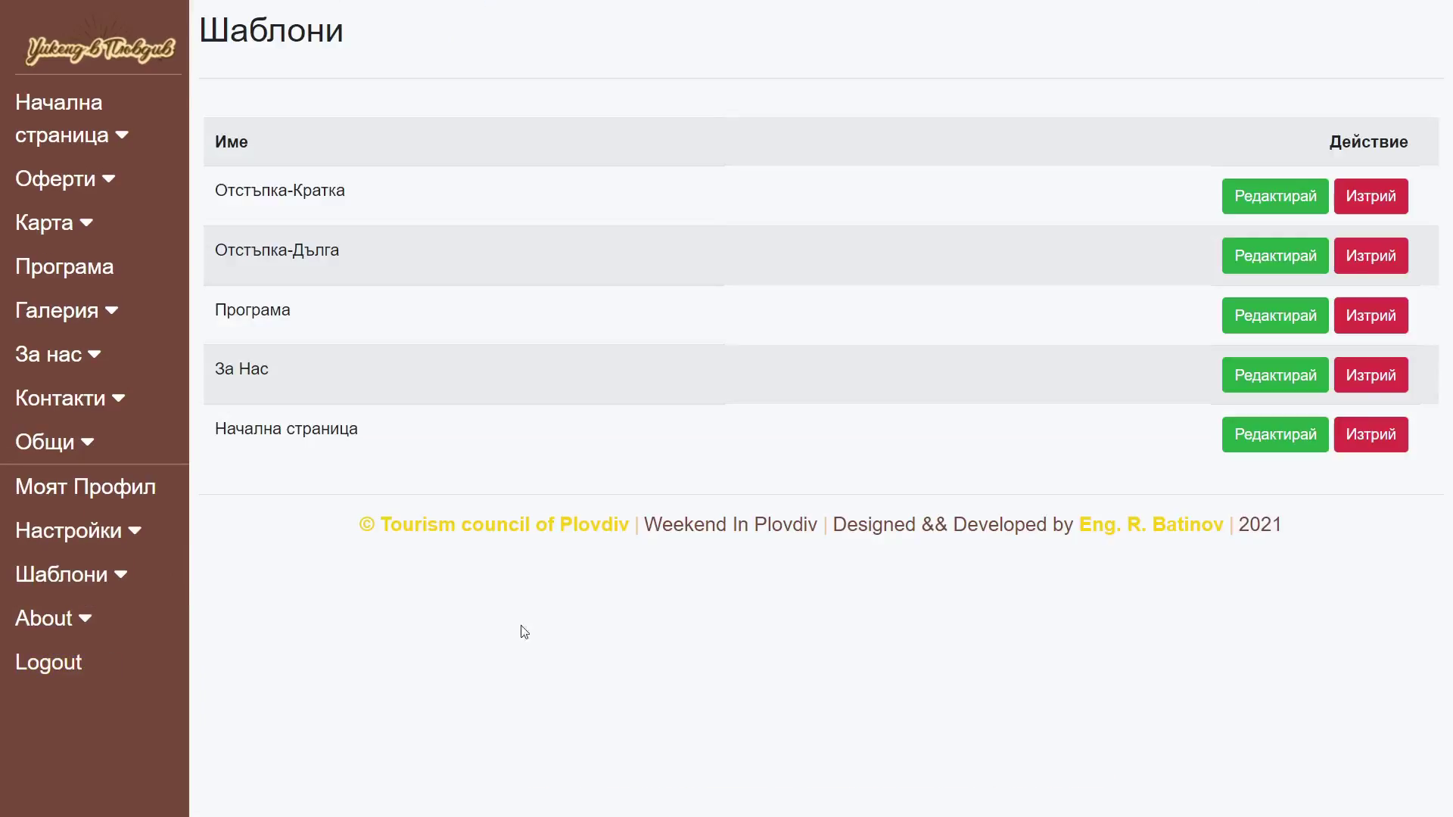
click(1369, 439)
click(733, 496)
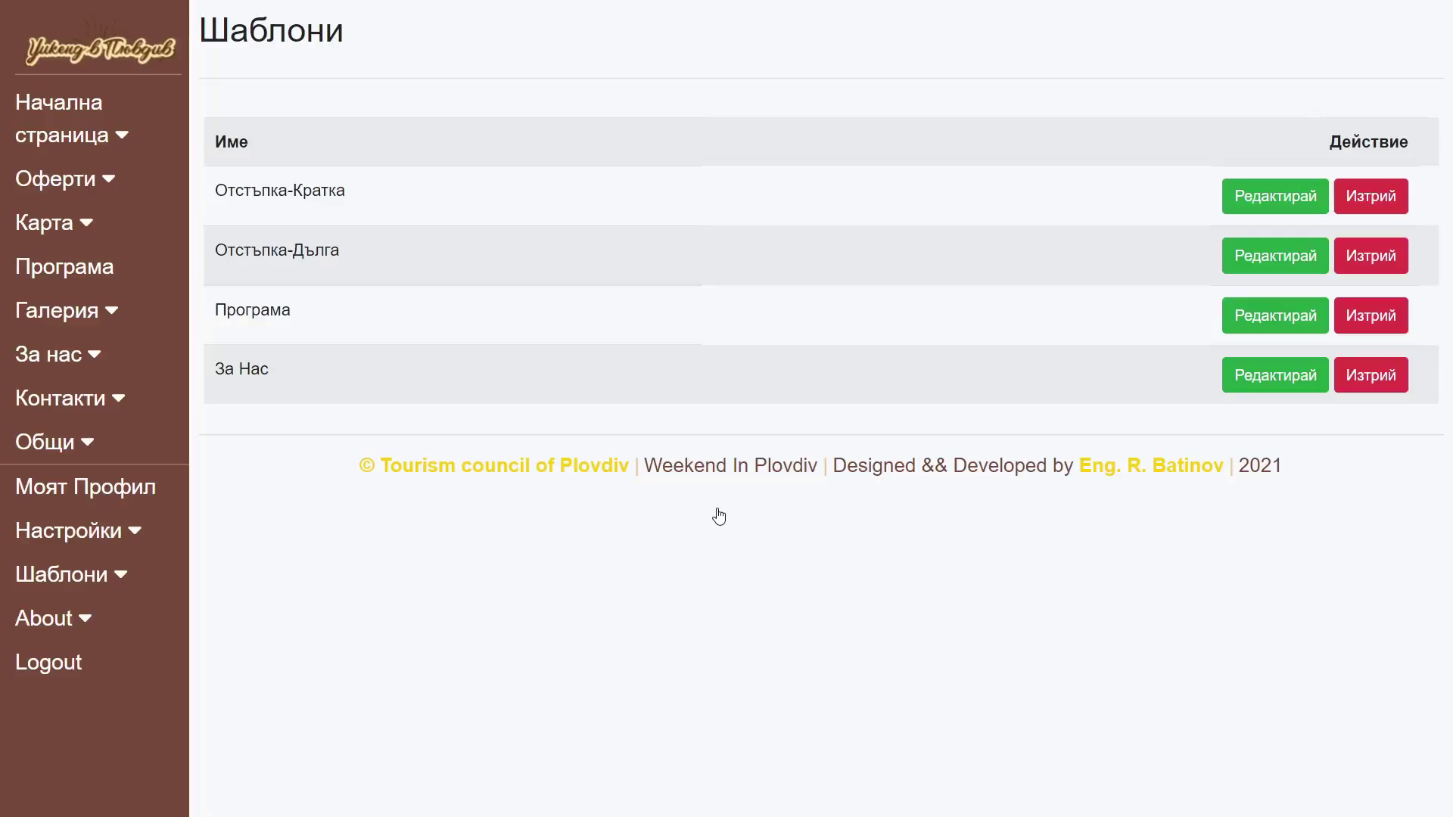
click(107, 672)
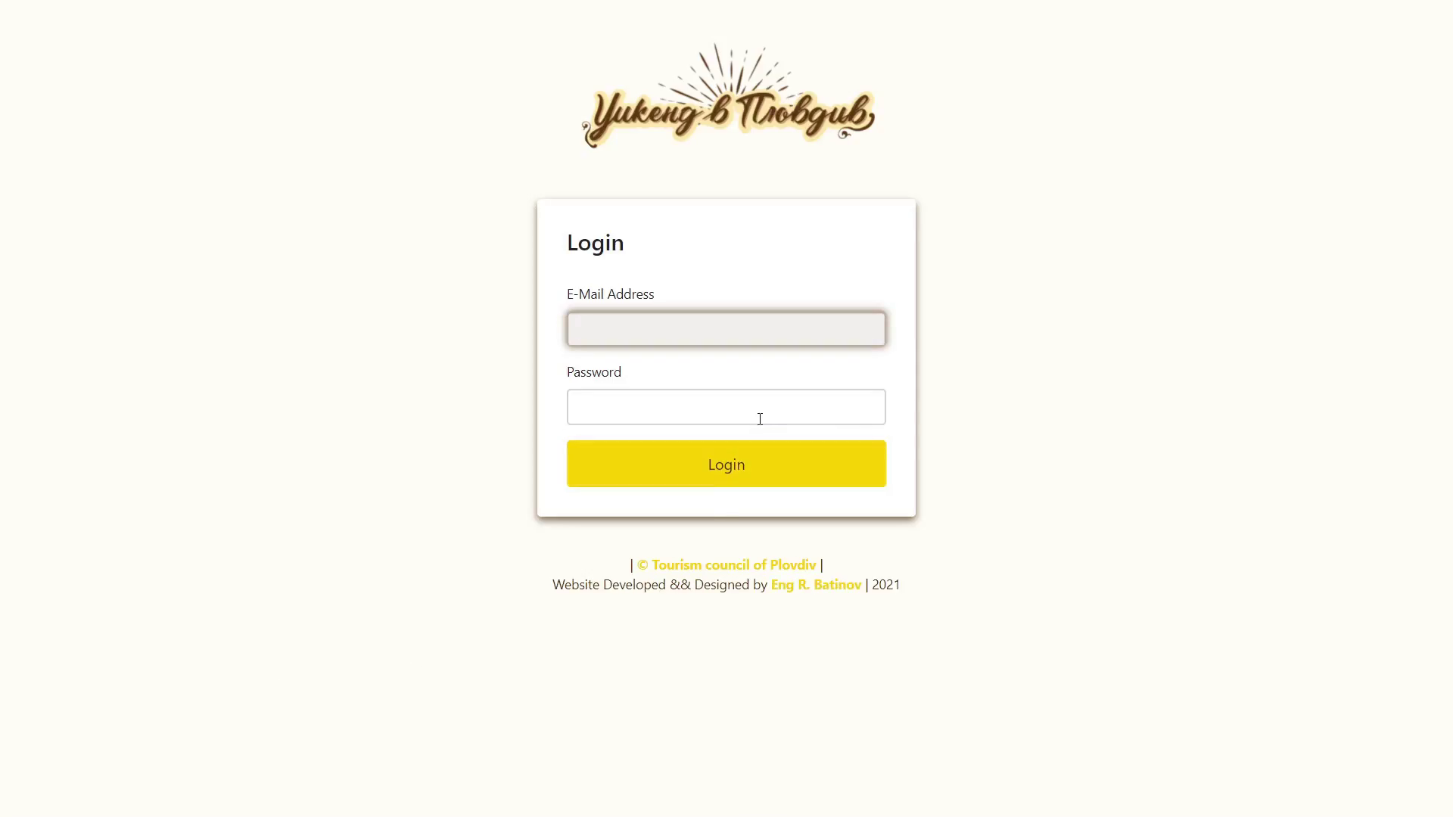